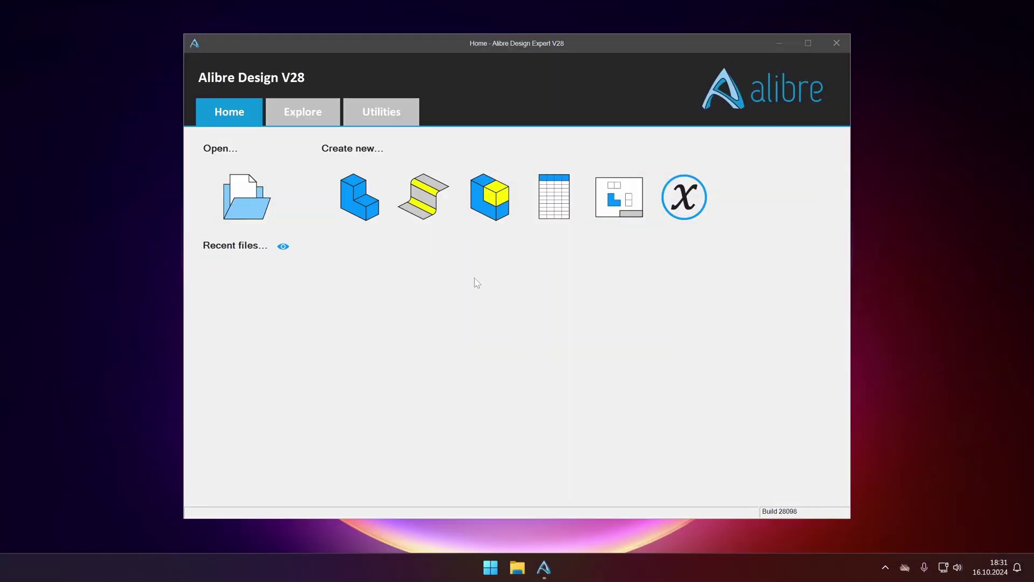
# Create an empty assembly with the default name New Assembly (1) and insert no parts
pyautogui.click(490, 197)
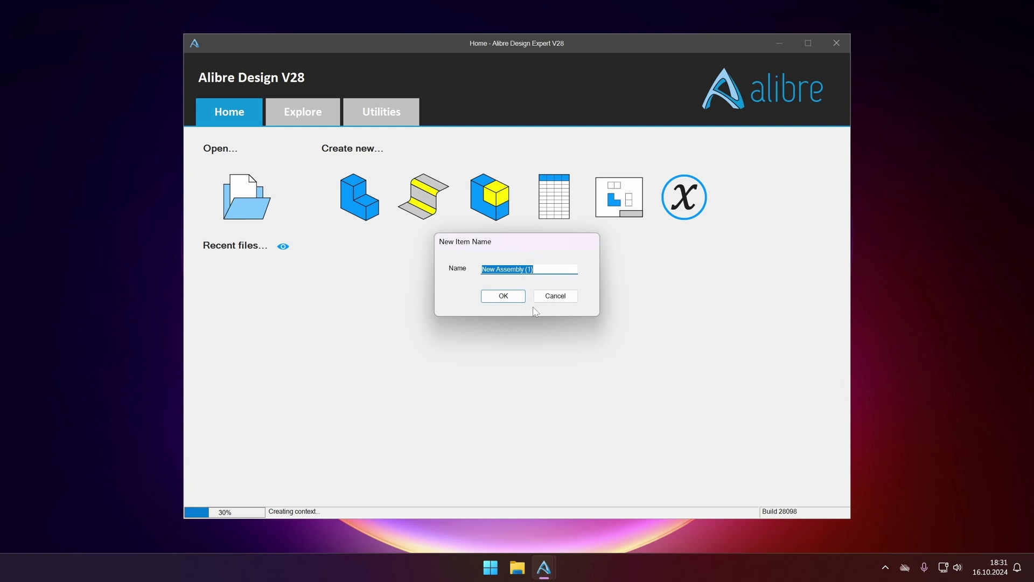
pyautogui.click(520, 300)
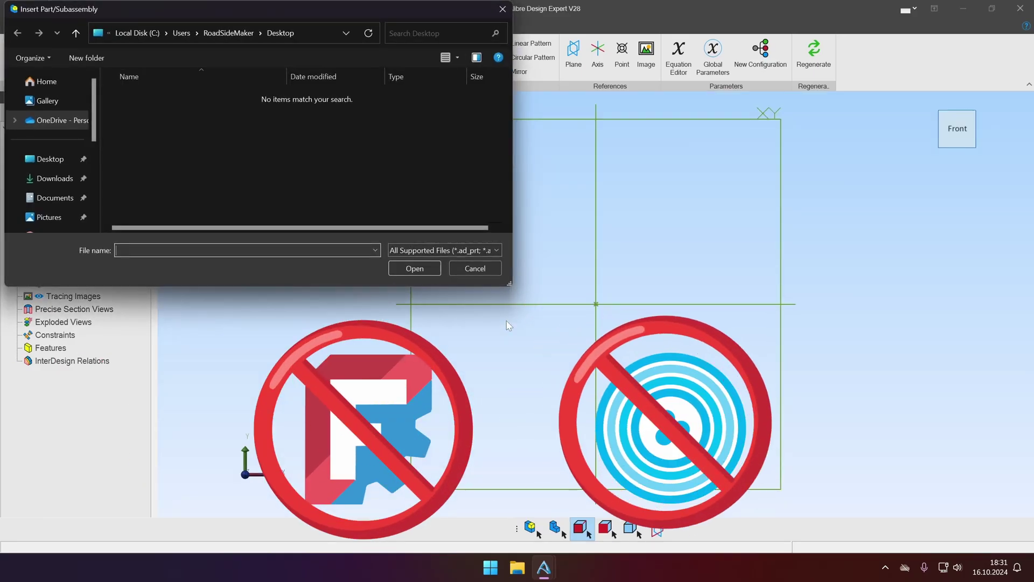
pyautogui.click(502, 9)
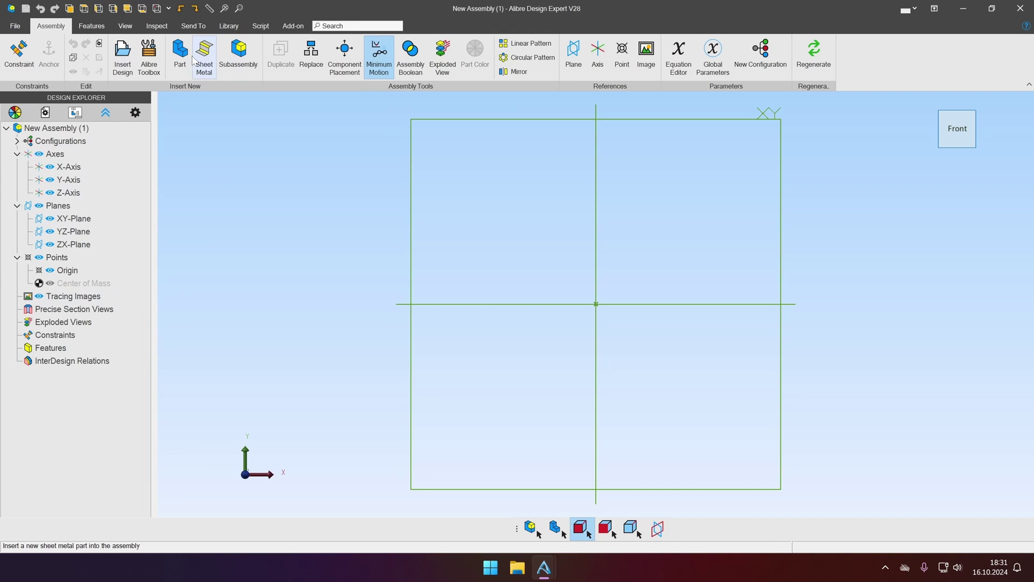
# Add New Part (1) to the assembly under its default name and return to the assembly level
pyautogui.click(180, 59)
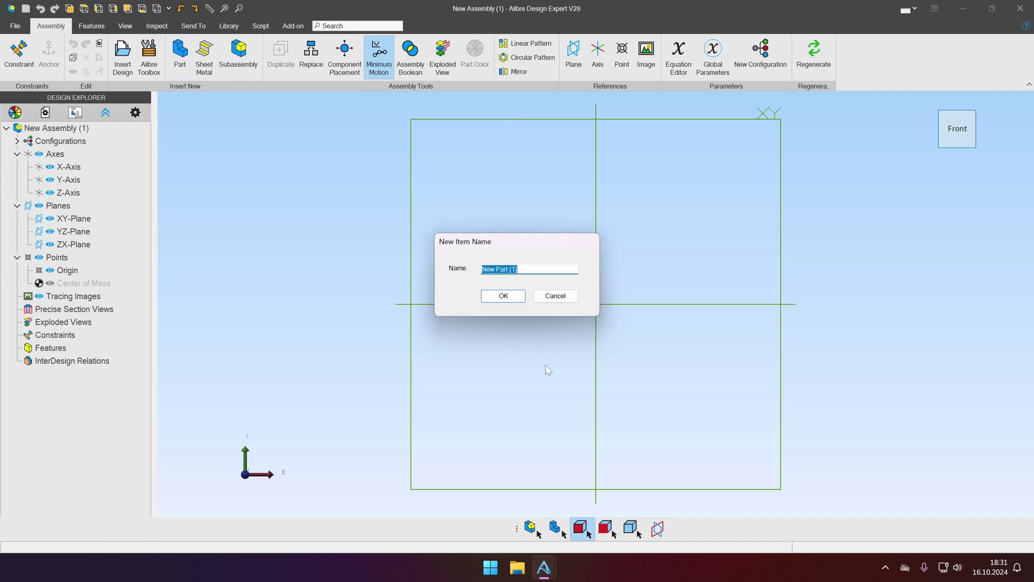
pyautogui.click(502, 296)
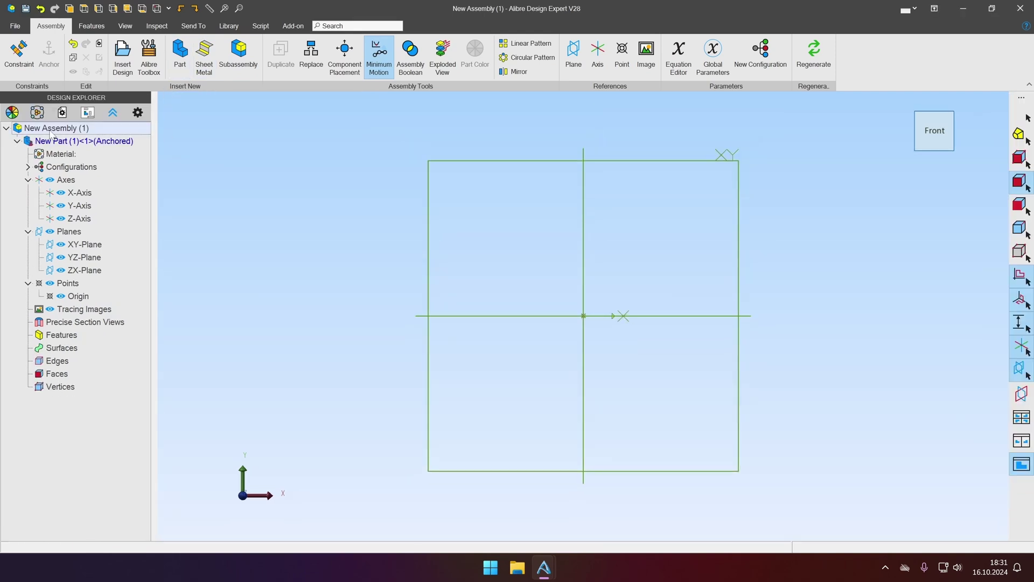
pyautogui.rightClick(108, 139)
pyautogui.click(110, 139)
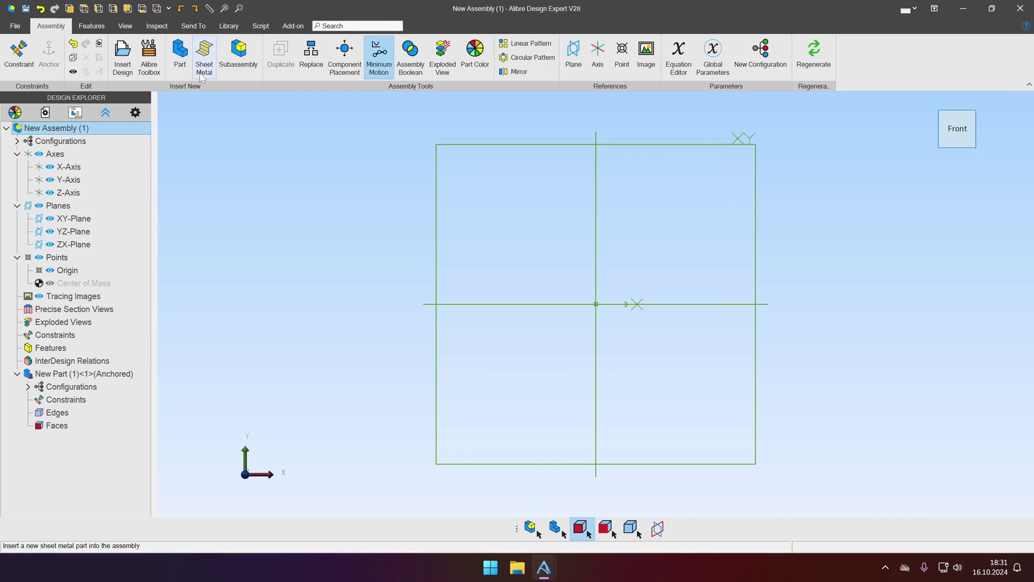
# Add New Part (2) with its default name, then edit New Part (1) in place
pyautogui.click(180, 54)
pyautogui.click(501, 294)
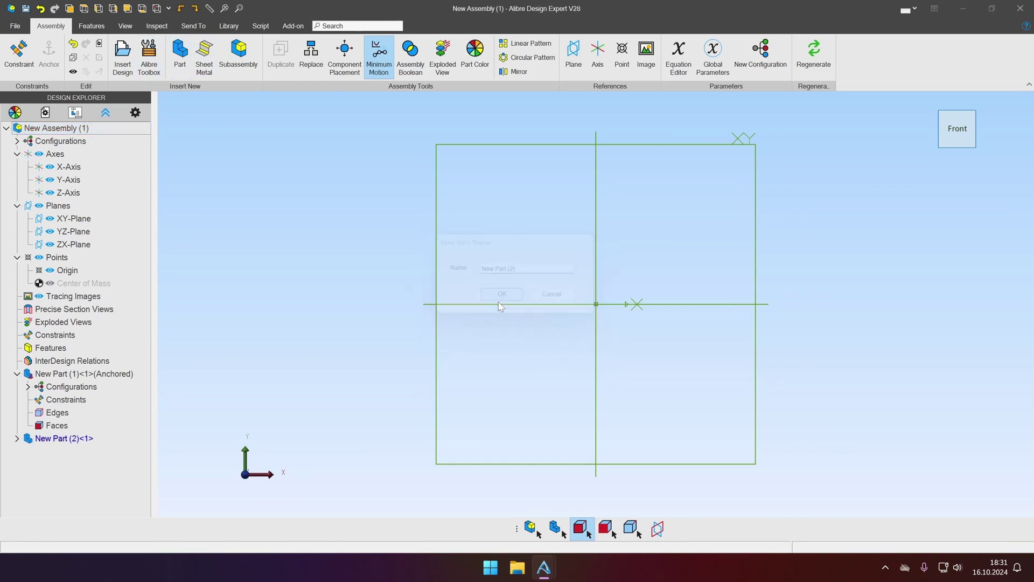
pyautogui.rightClick(76, 143)
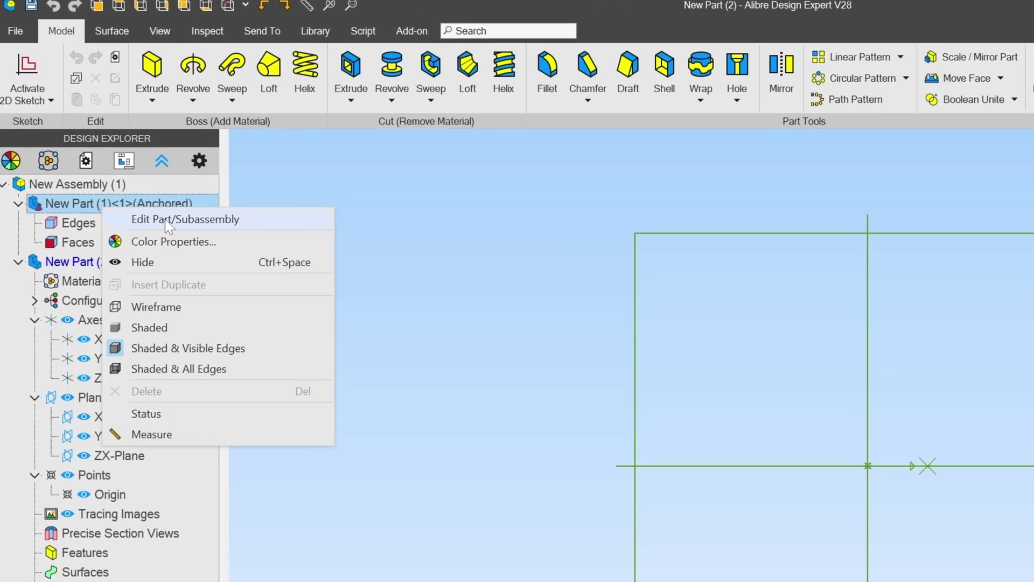
pyautogui.click(166, 220)
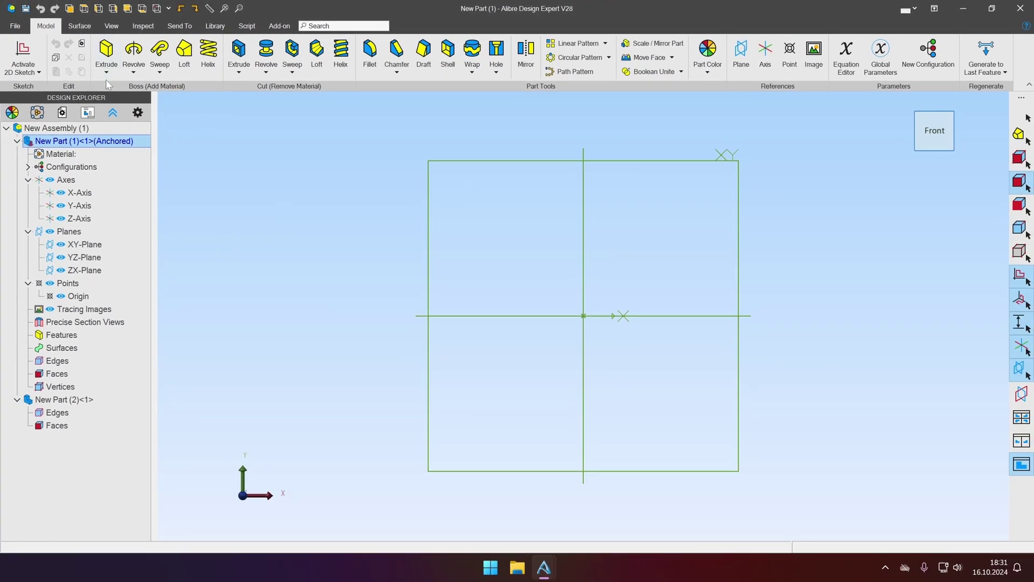
# On the XY-Plane, draw a horizontal straight slot about 108.6 mm long across the origin
pyautogui.click(720, 164)
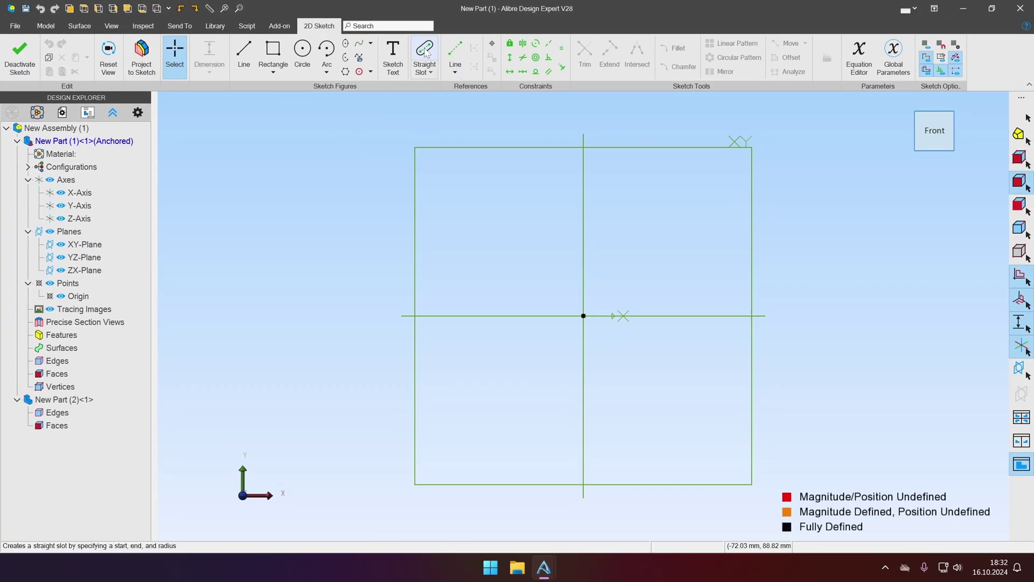
pyautogui.click(425, 51)
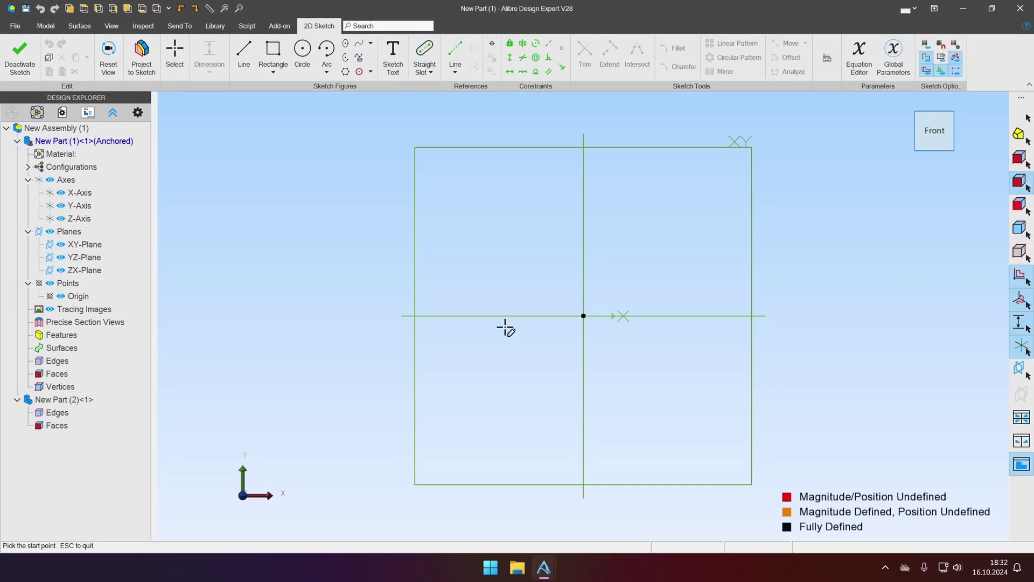
pyautogui.click(442, 317)
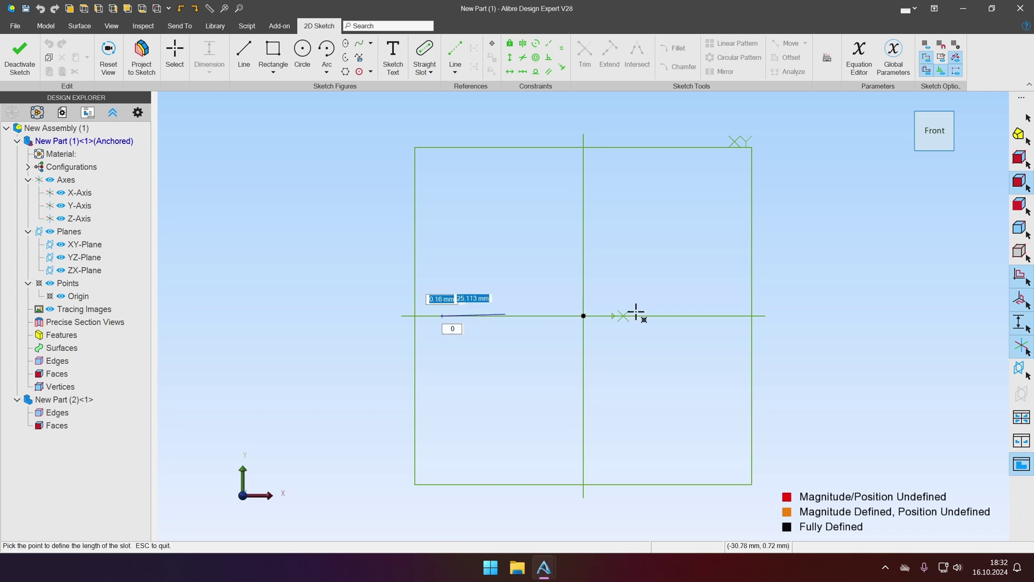
pyautogui.click(717, 316)
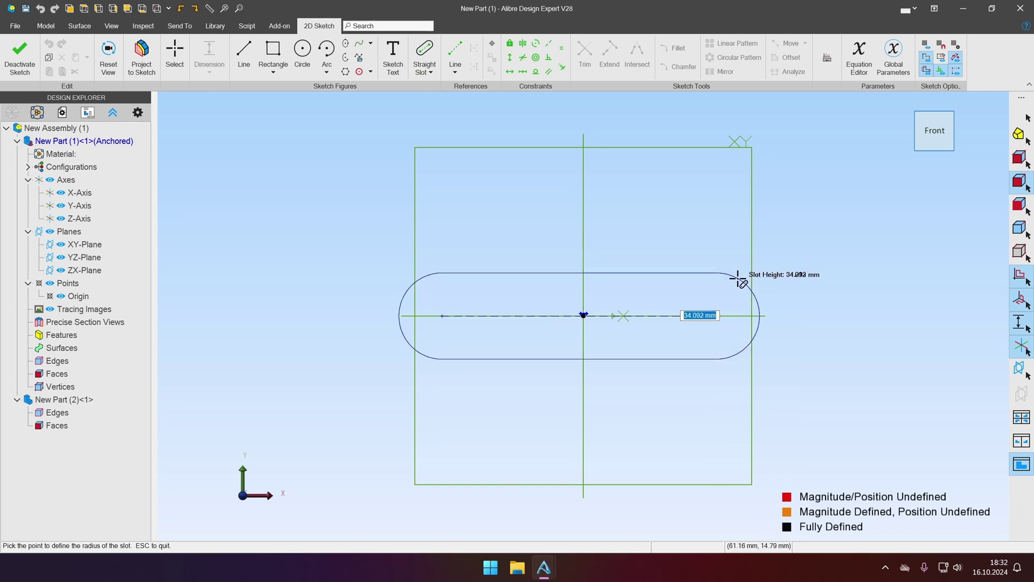
pyautogui.click(738, 278)
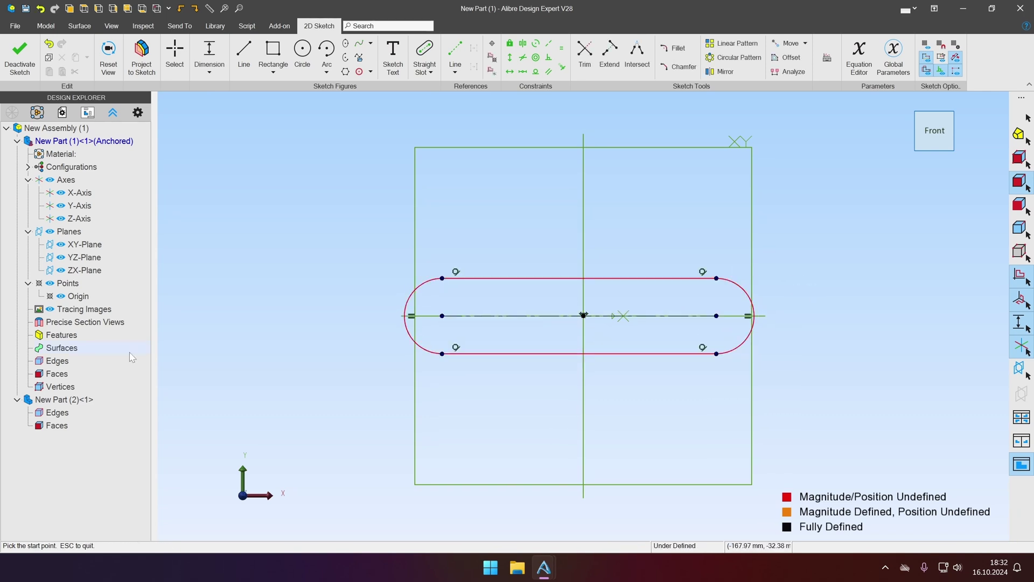
# Extrude the slot sketch 5 mm into a solid plate as Extrusion<1>
pyautogui.click(24, 55)
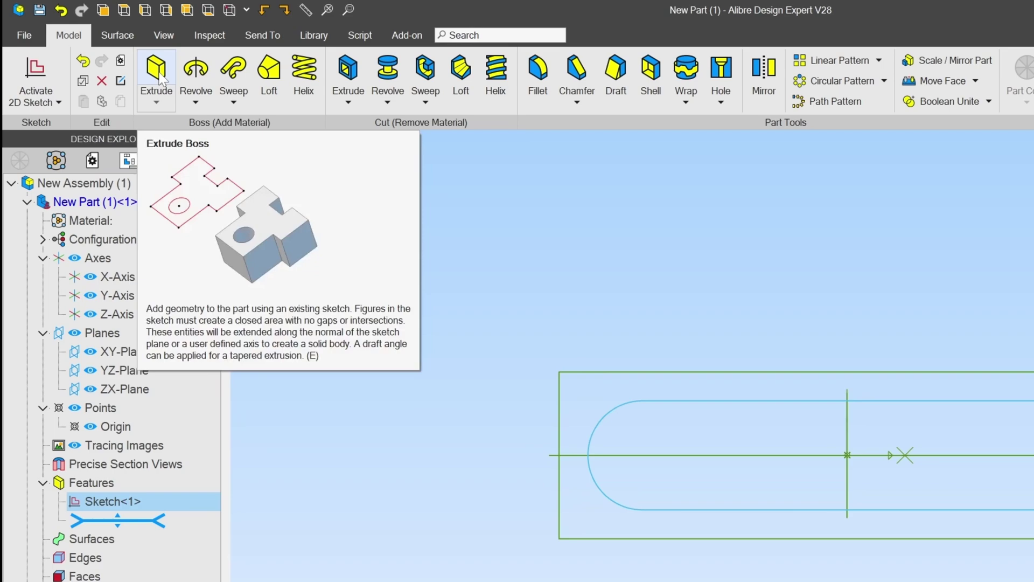
pyautogui.click(156, 76)
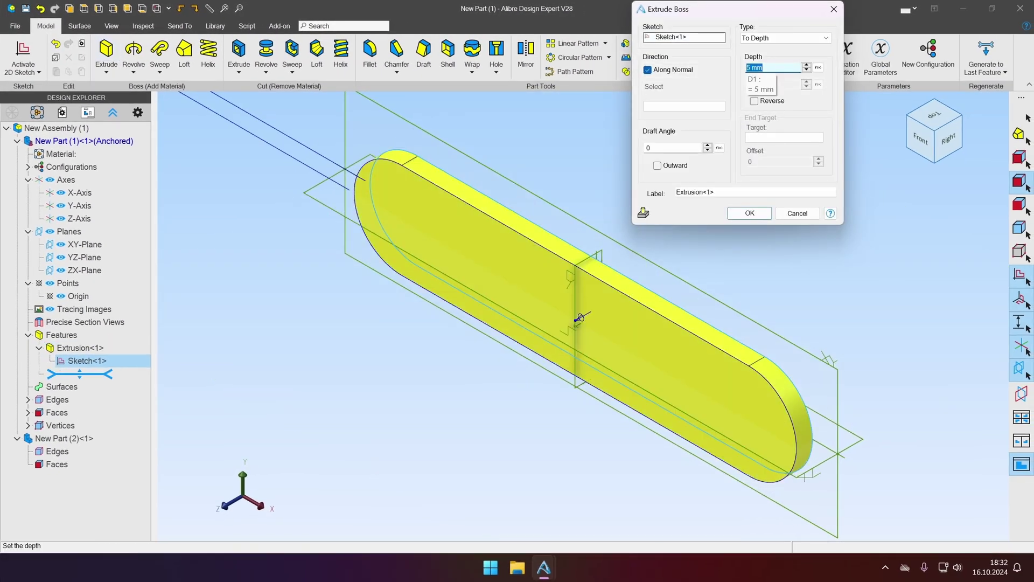
pyautogui.press('Return')
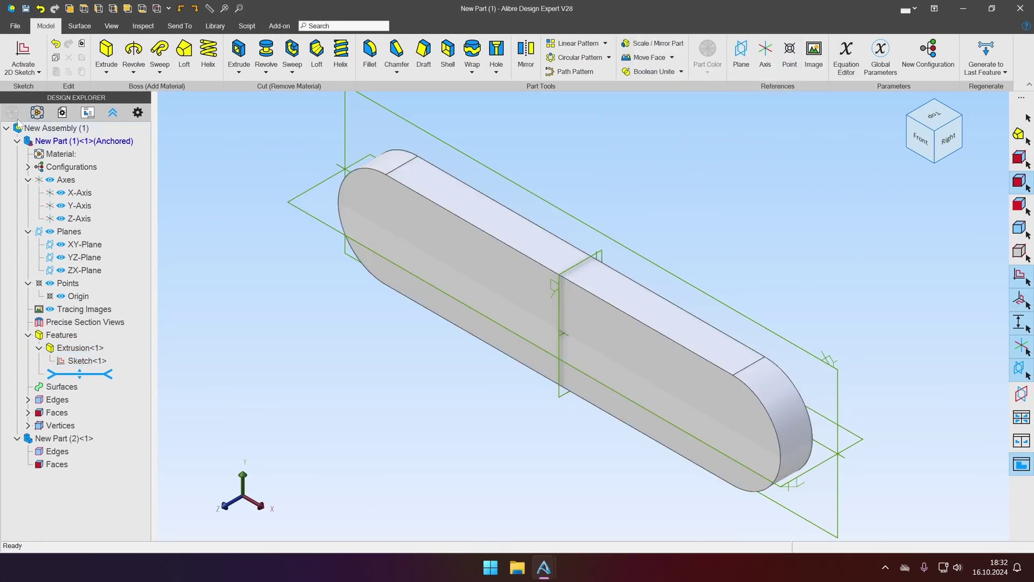
# Colour the plate light blue
pyautogui.click(496, 272)
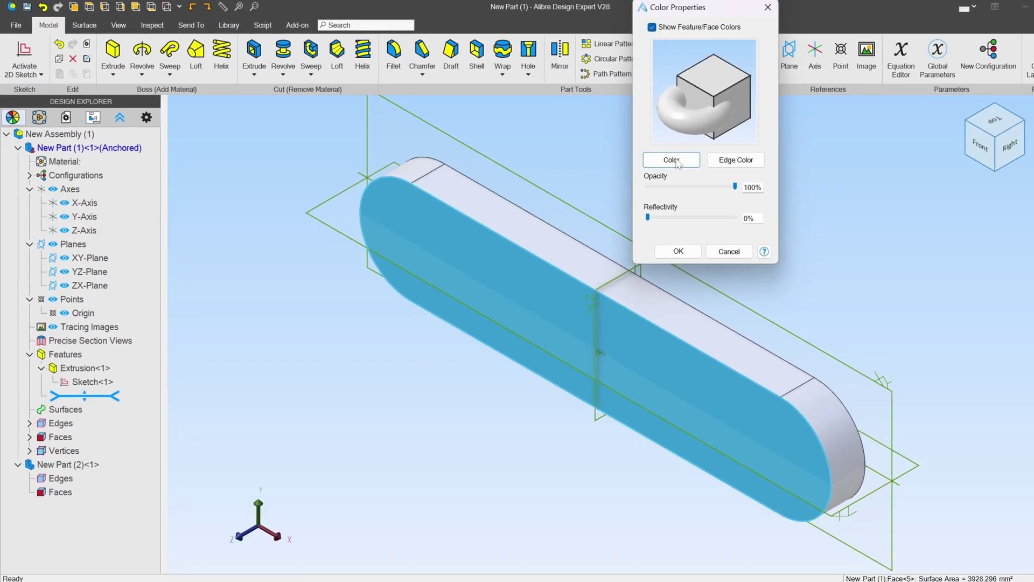
pyautogui.click(941, 209)
pyautogui.click(472, 169)
pyautogui.moveTo(653, 214); pyautogui.dragTo(644, 178)
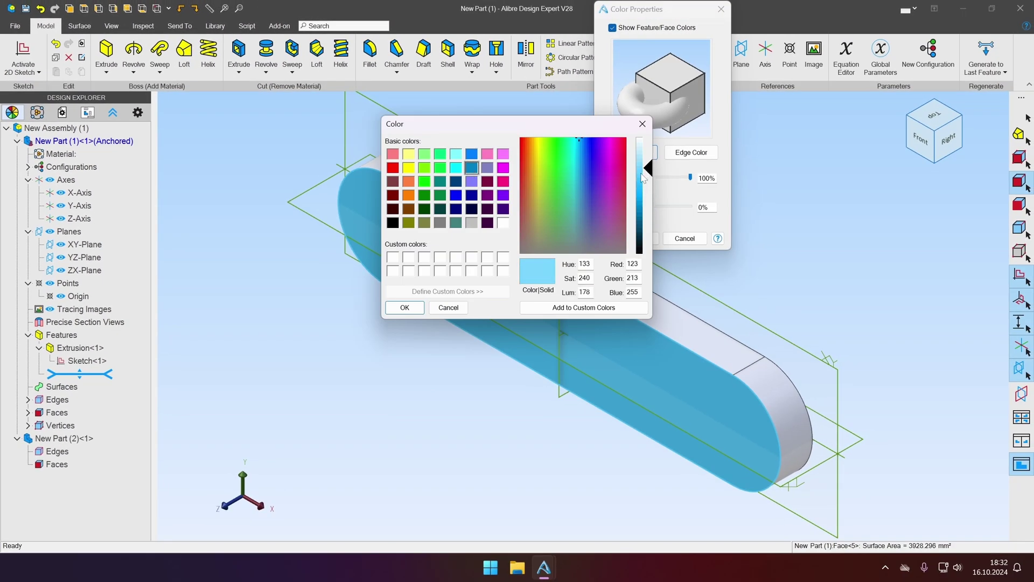
pyautogui.click(404, 308)
pyautogui.click(644, 240)
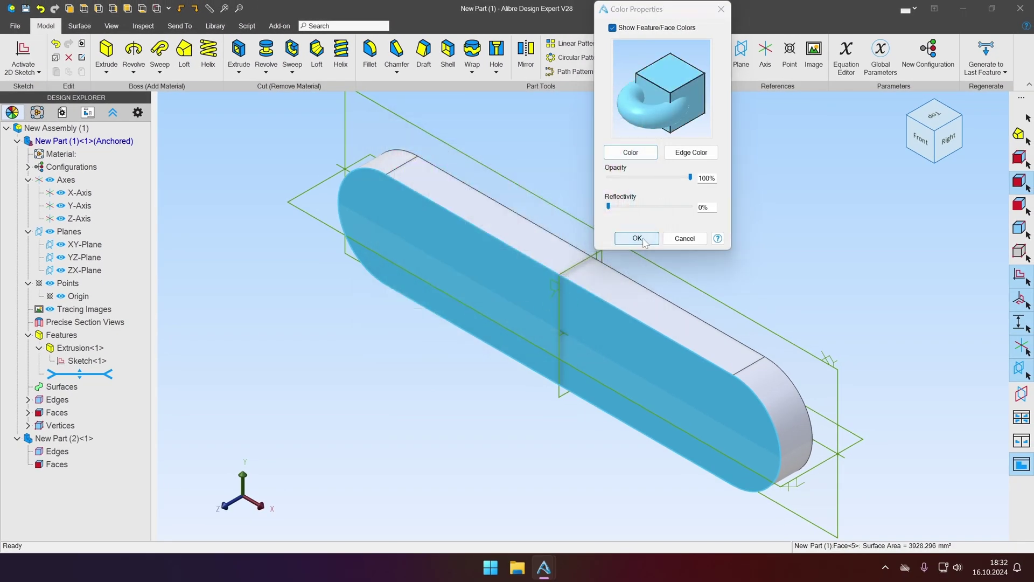
pyautogui.moveTo(526, 280); pyautogui.dragTo(588, 183, button='middle')
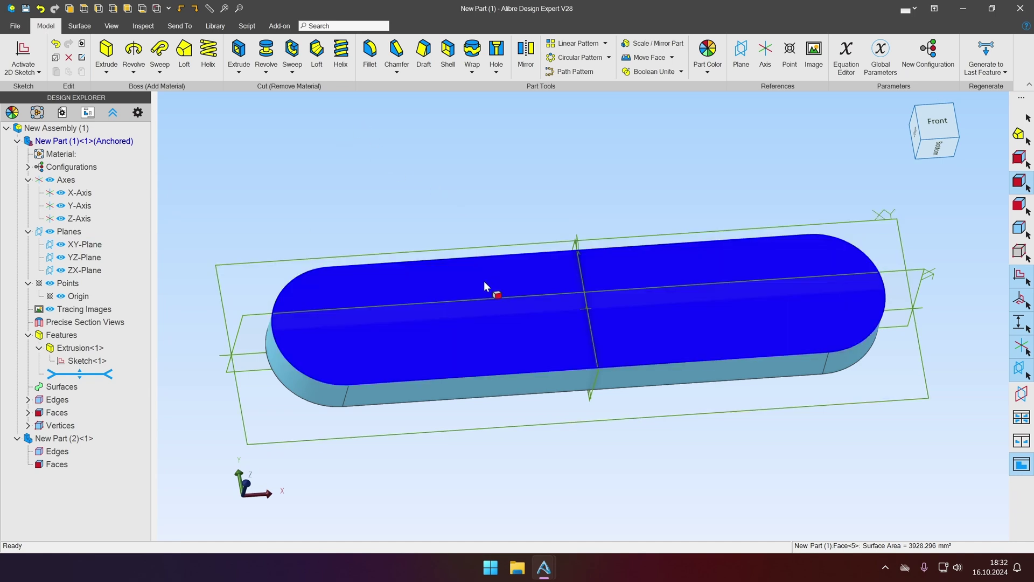
# Start a sketch on the plate and draw a circle left of the origin
pyautogui.click(23, 51)
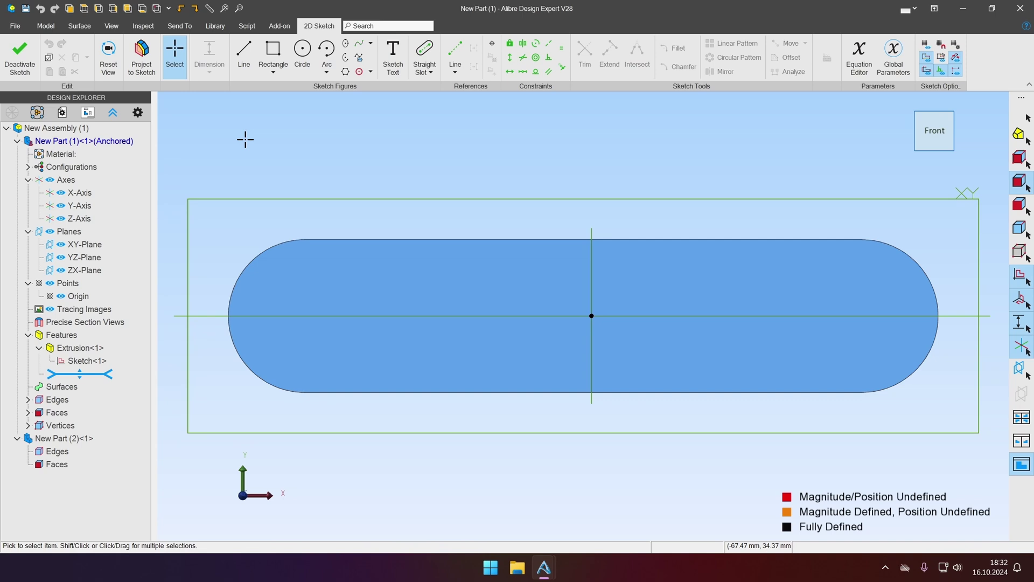
pyautogui.click(304, 51)
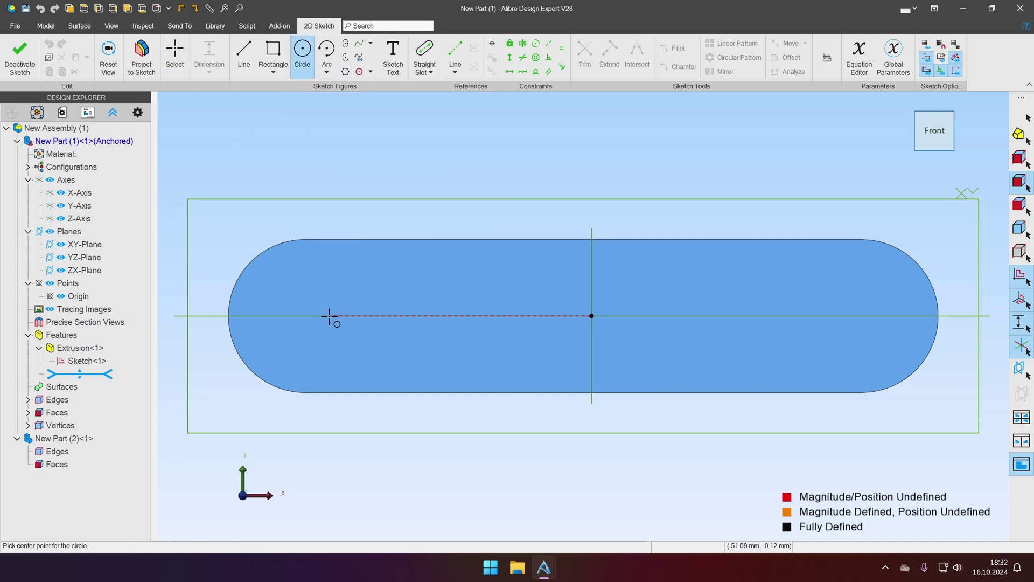
pyautogui.click(329, 316)
pyautogui.click(362, 294)
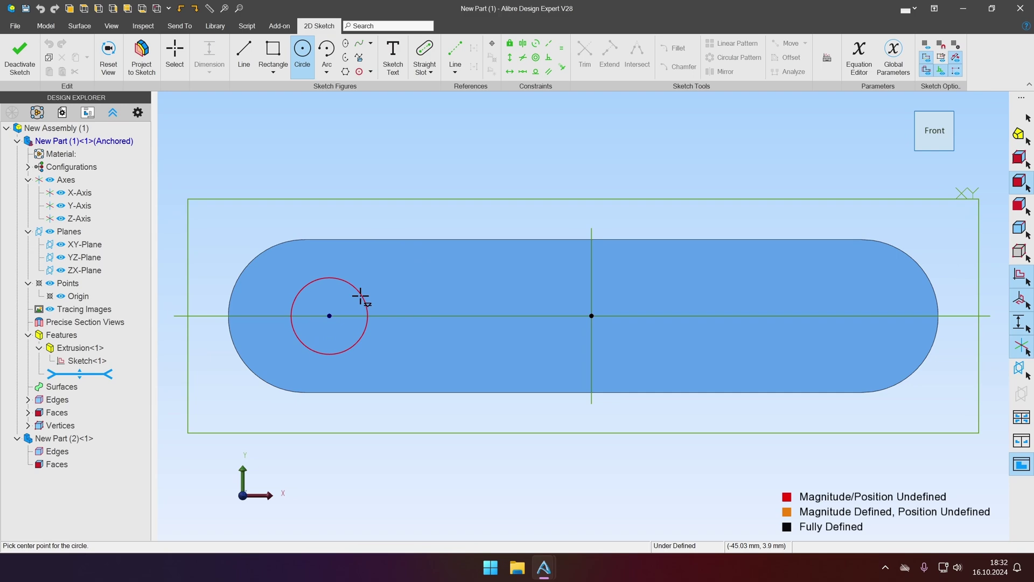
pyautogui.press('Escape')
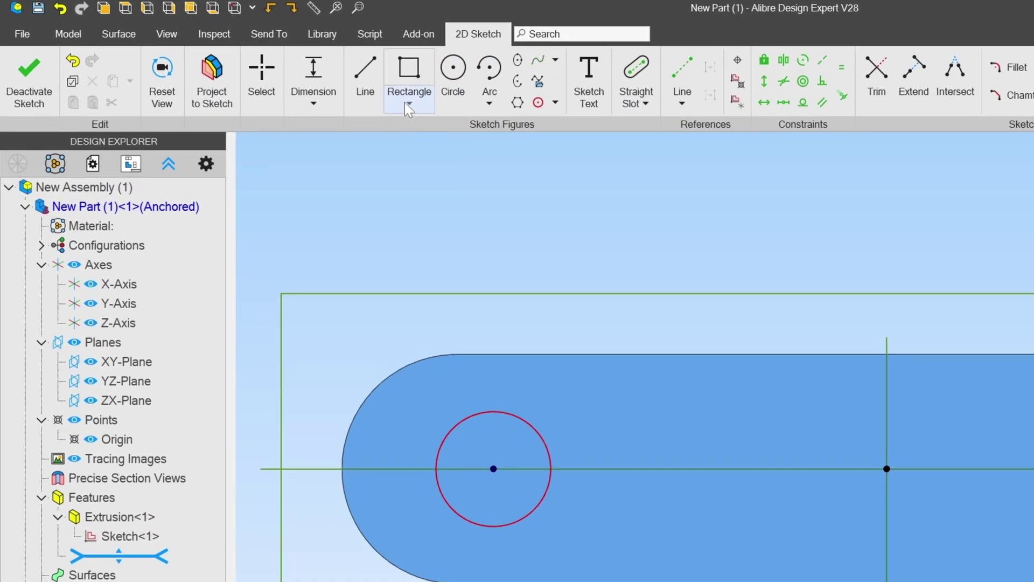
# Draw a square centred on the sketch origin using Rectangle by Center
pyautogui.click(408, 104)
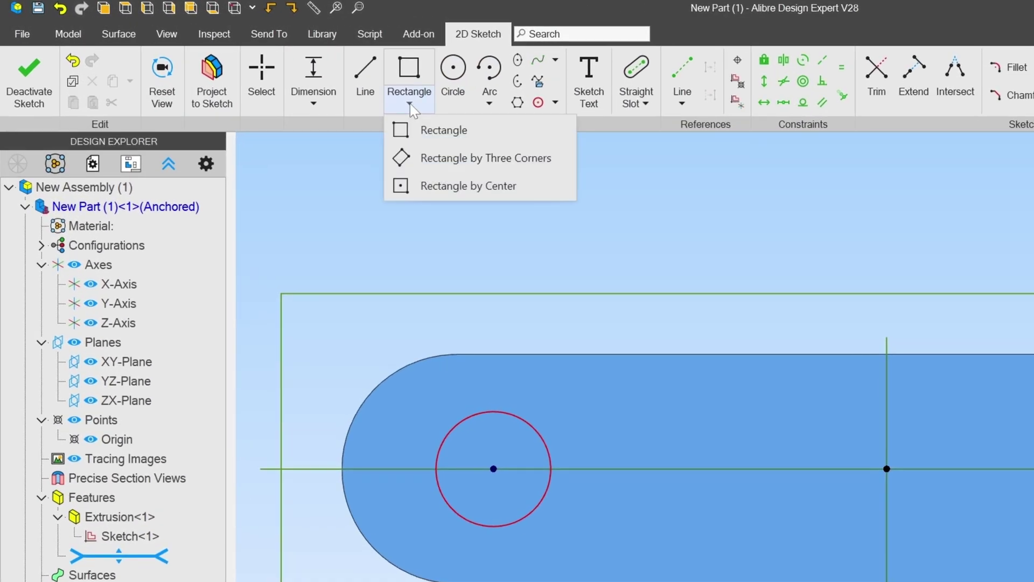
pyautogui.click(439, 186)
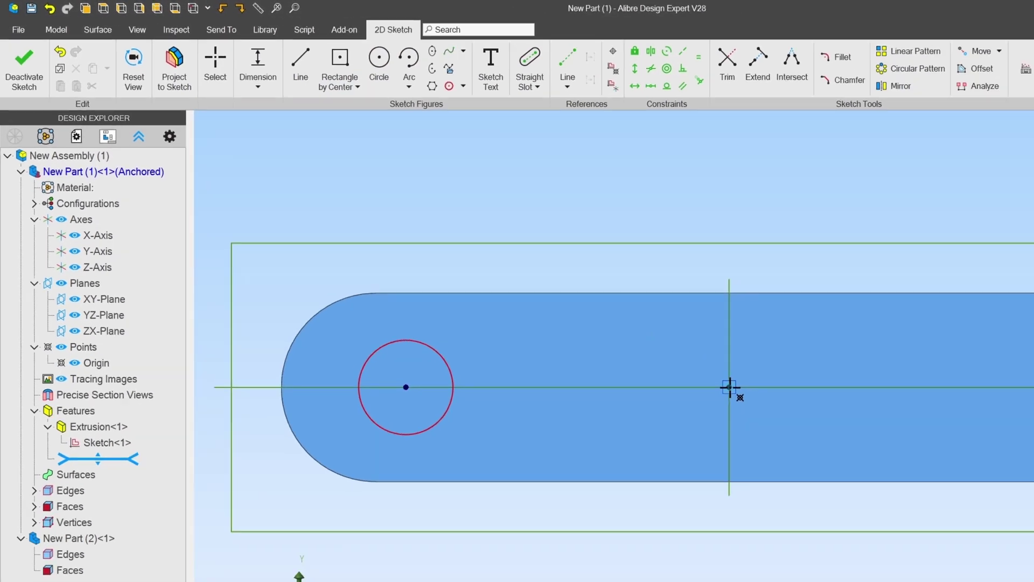
pyautogui.click(887, 469)
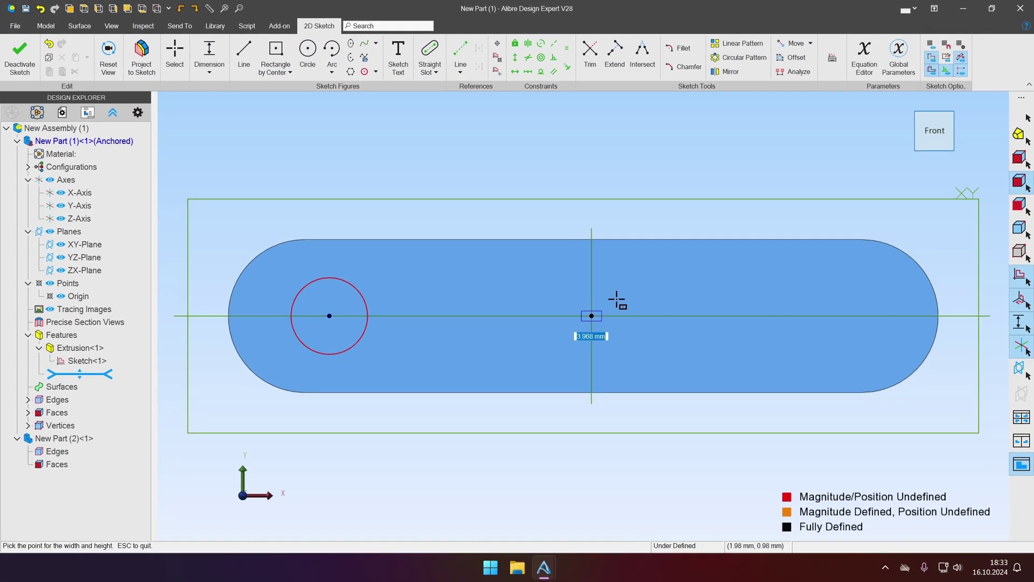
pyautogui.click(637, 271)
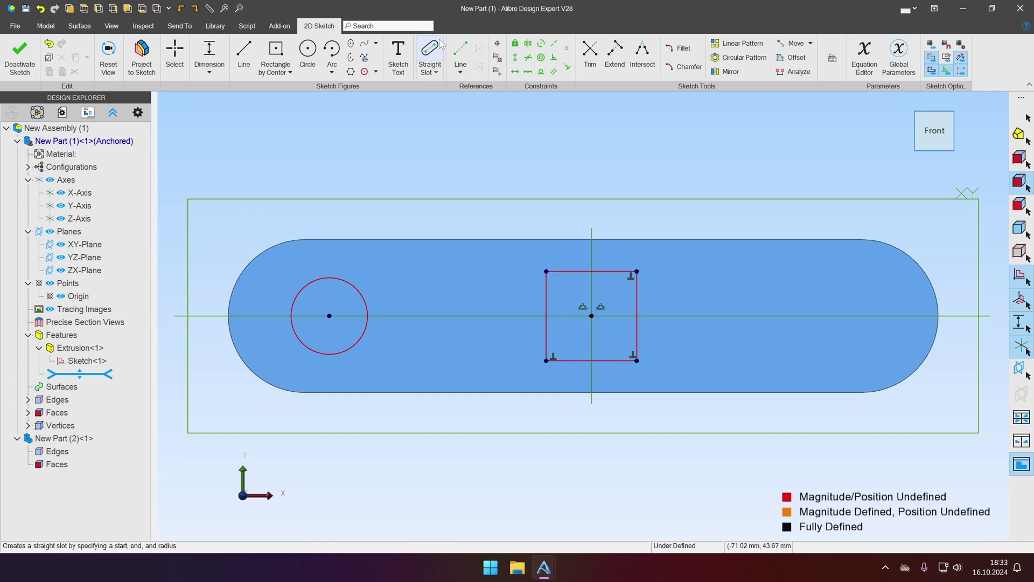
# Draw a three-point curved slot to the right of the square
pyautogui.click(435, 72)
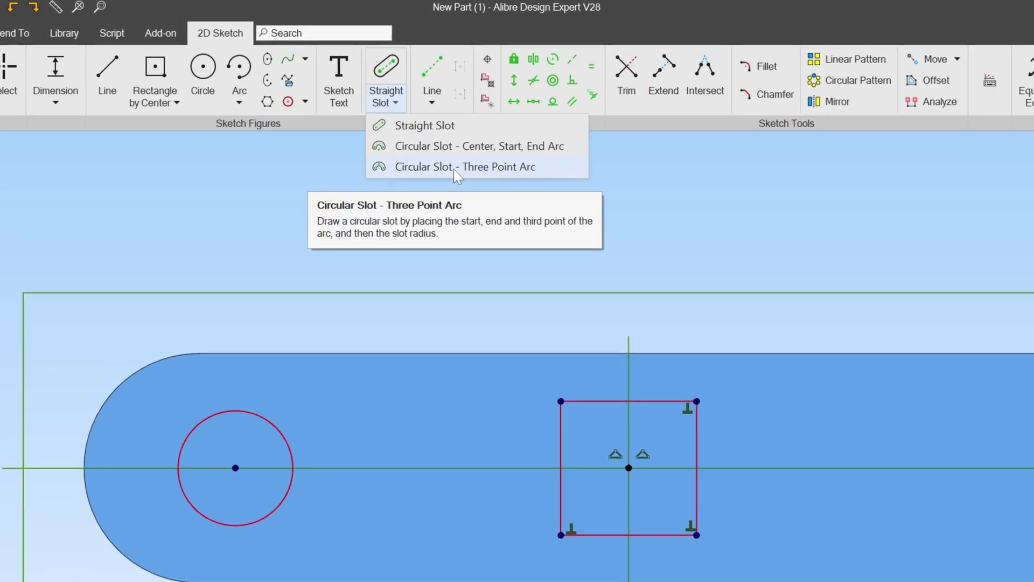
pyautogui.click(455, 170)
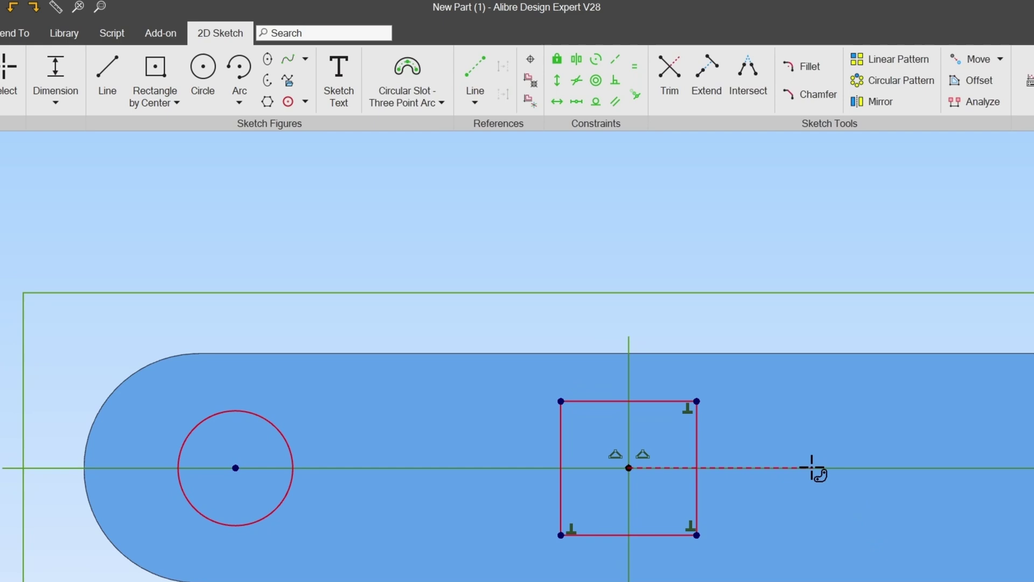
pyautogui.click(834, 467)
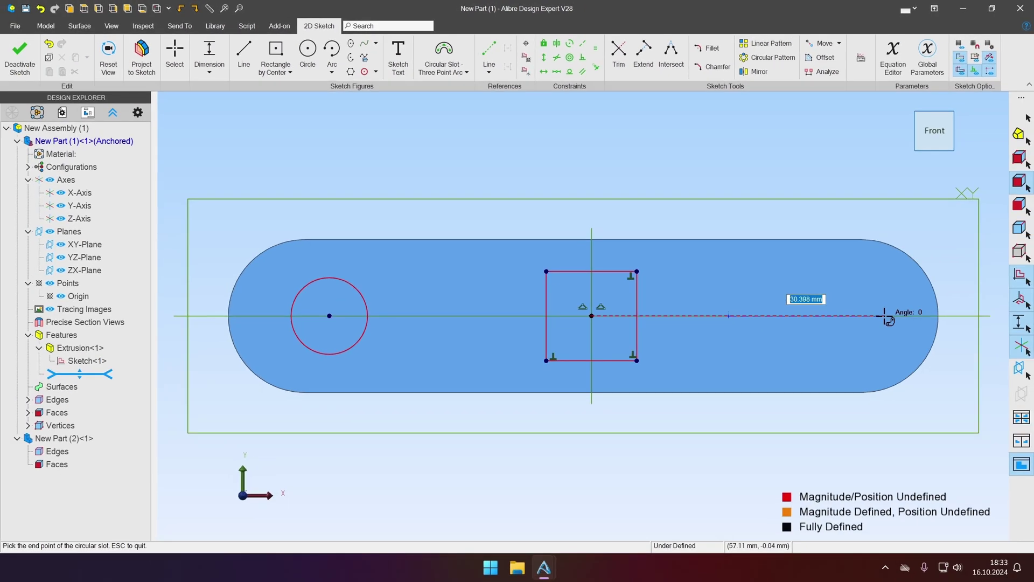
pyautogui.click(885, 315)
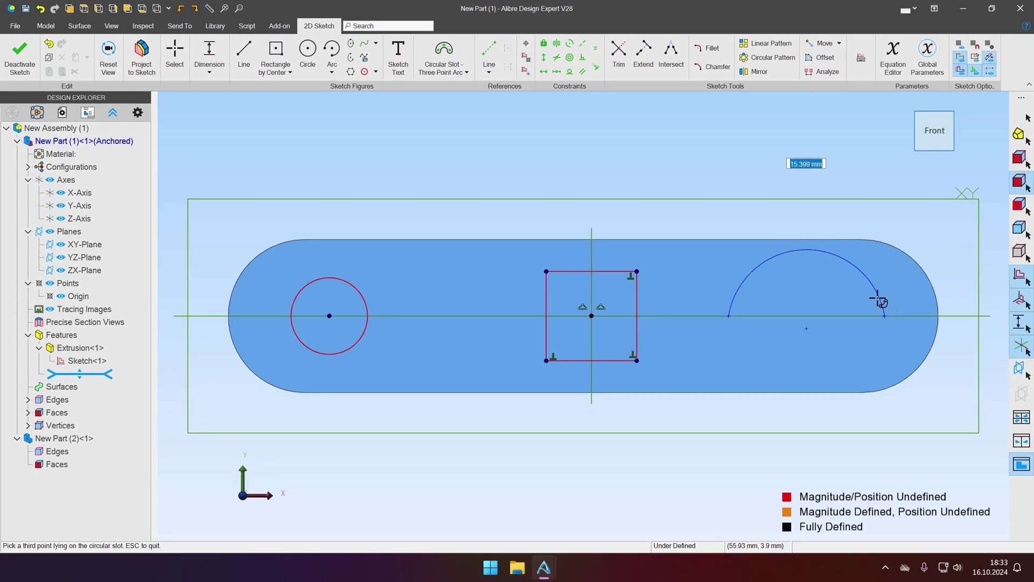
pyautogui.click(854, 301)
pyautogui.click(856, 323)
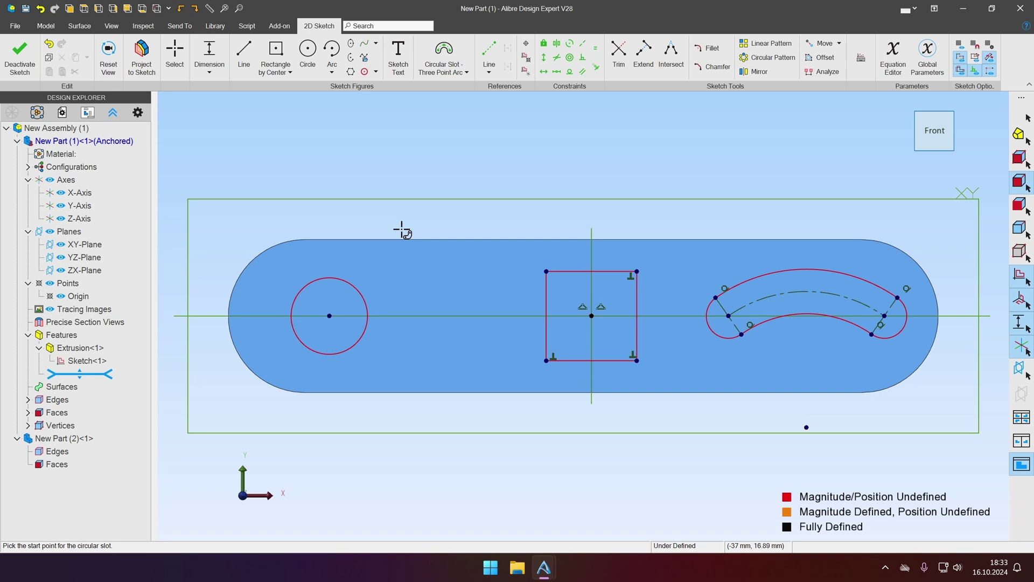
# Extrude Sketch<2> 10 mm so the circle, square and curved slot become bosses (Extrusion<2>)
pyautogui.click(20, 69)
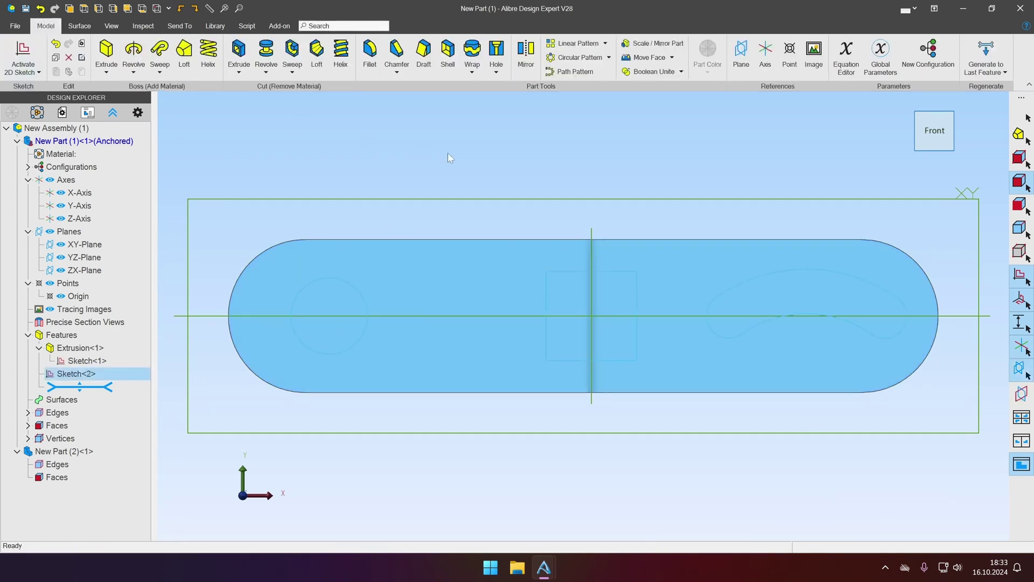
pyautogui.click(106, 54)
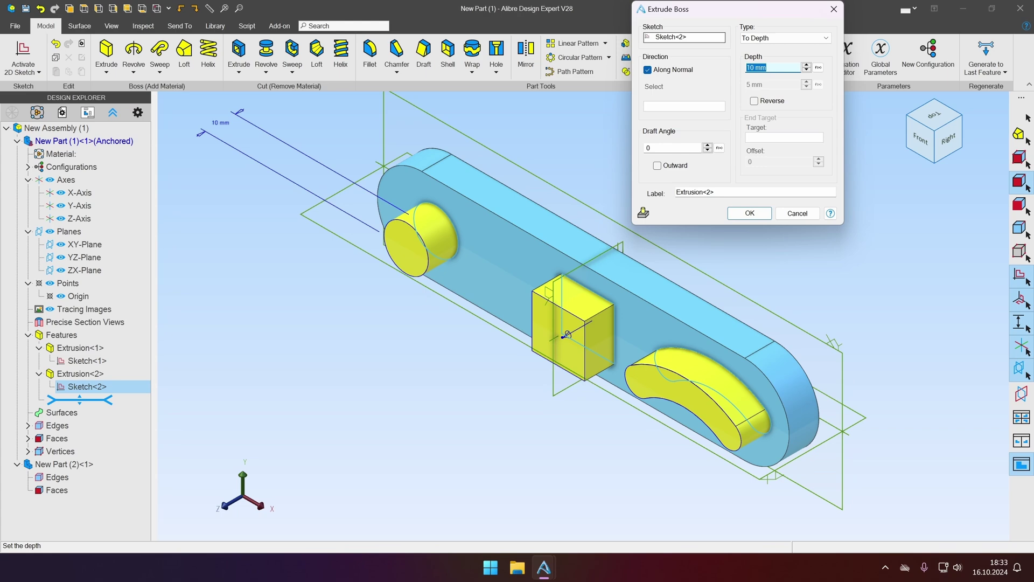
pyautogui.click(759, 212)
pyautogui.moveTo(744, 228); pyautogui.dragTo(765, 196, button='right')
pyautogui.rightClick(56, 466)
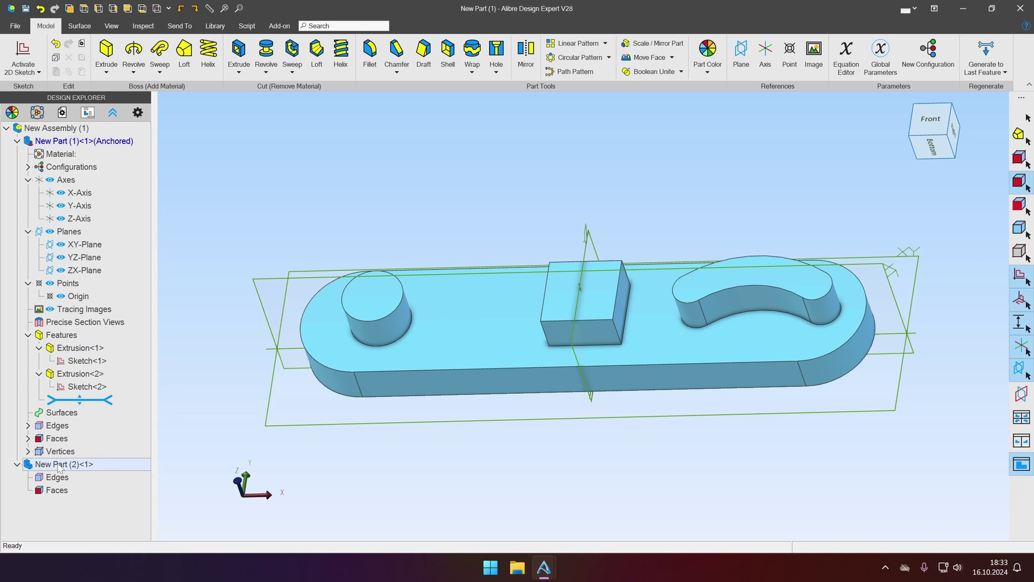
# In New Part (2), sketch a projection of the first plate's top face with Maintain association on
pyautogui.click(113, 312)
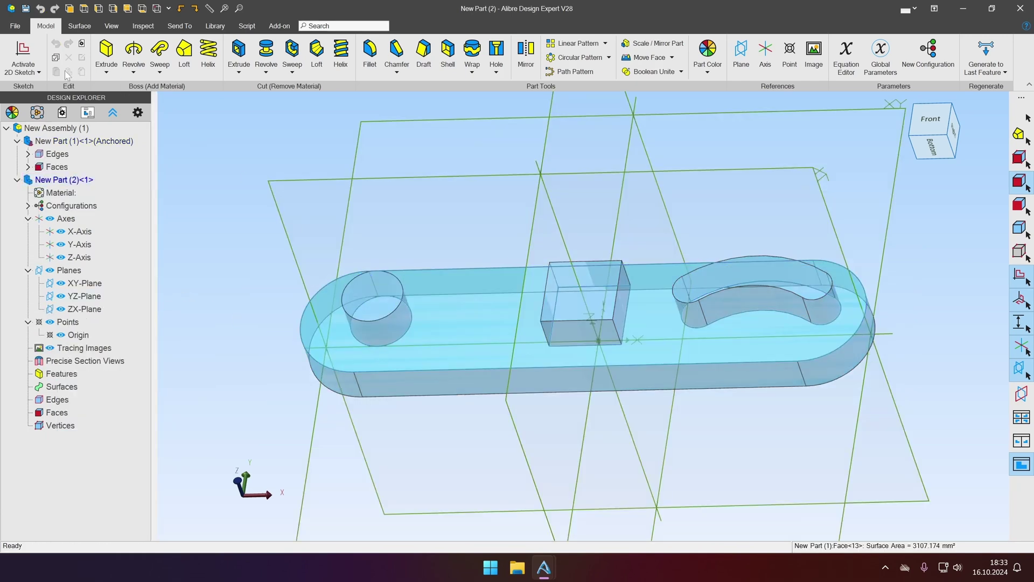
pyautogui.click(20, 50)
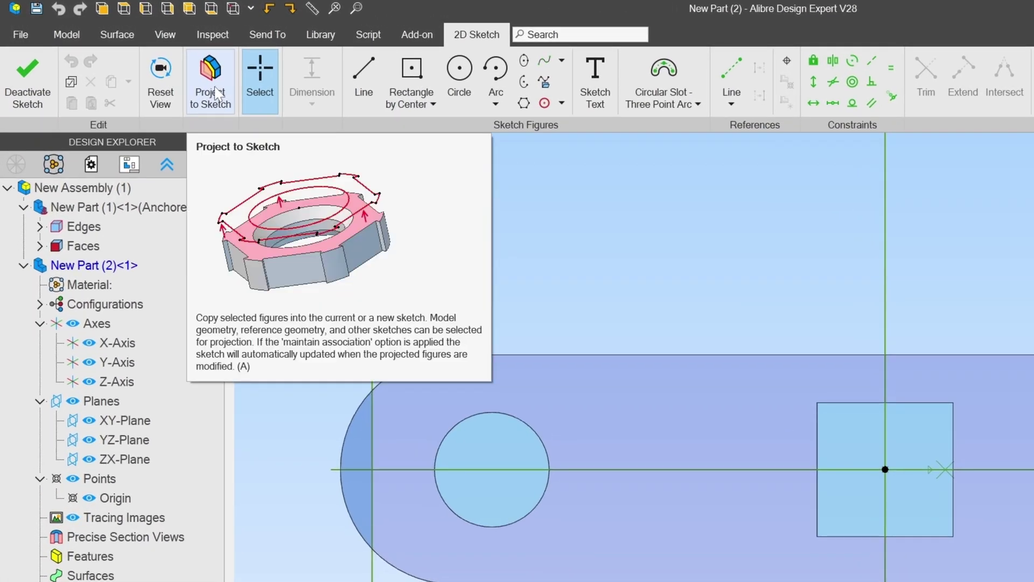
pyautogui.click(142, 72)
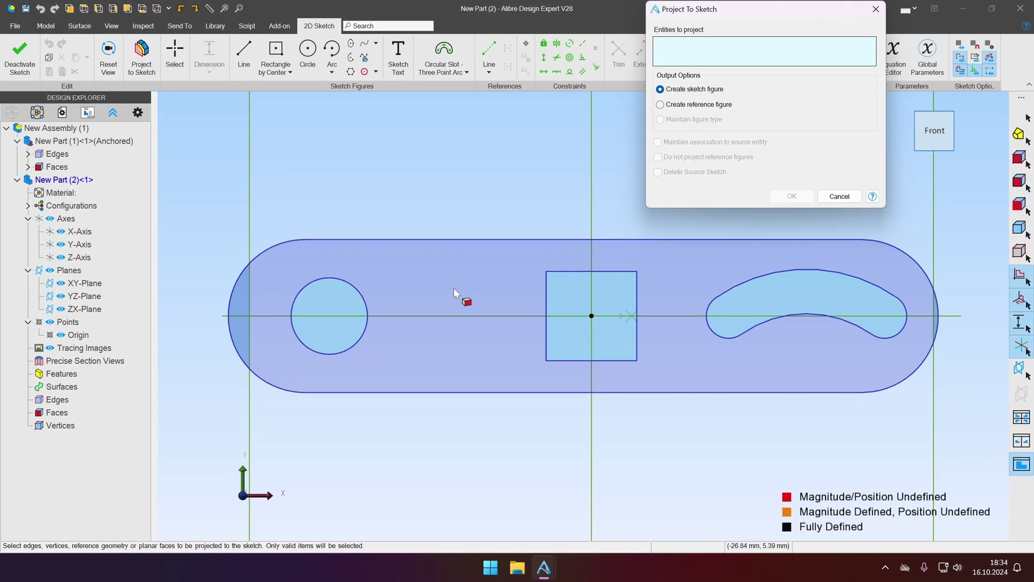
pyautogui.click(454, 292)
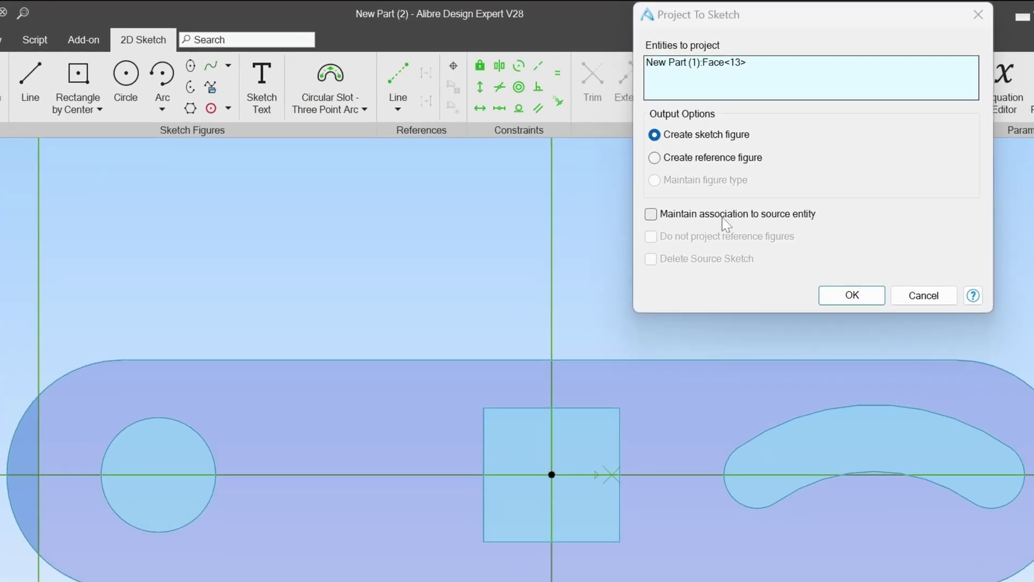
pyautogui.click(723, 218)
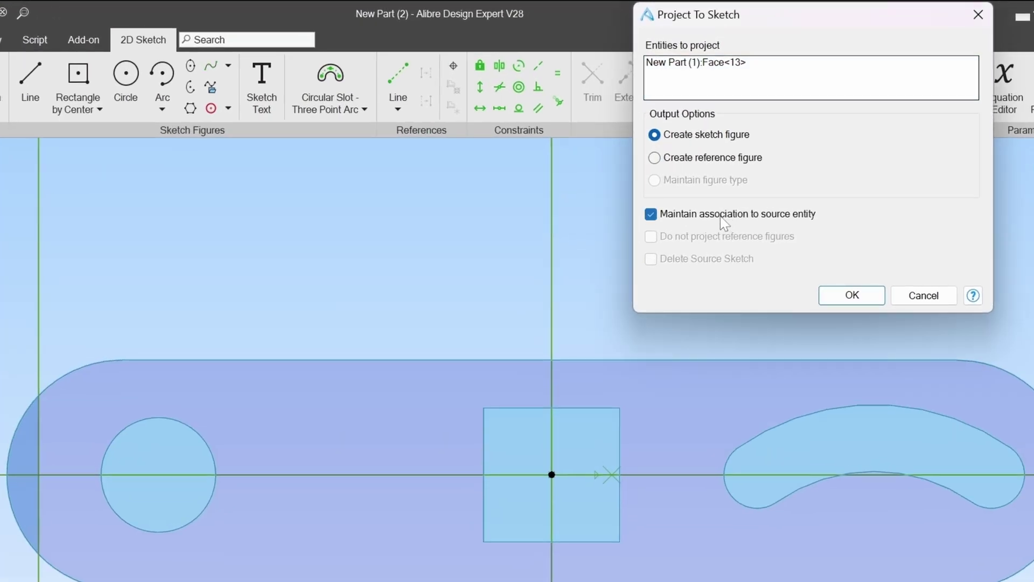
pyautogui.click(849, 290)
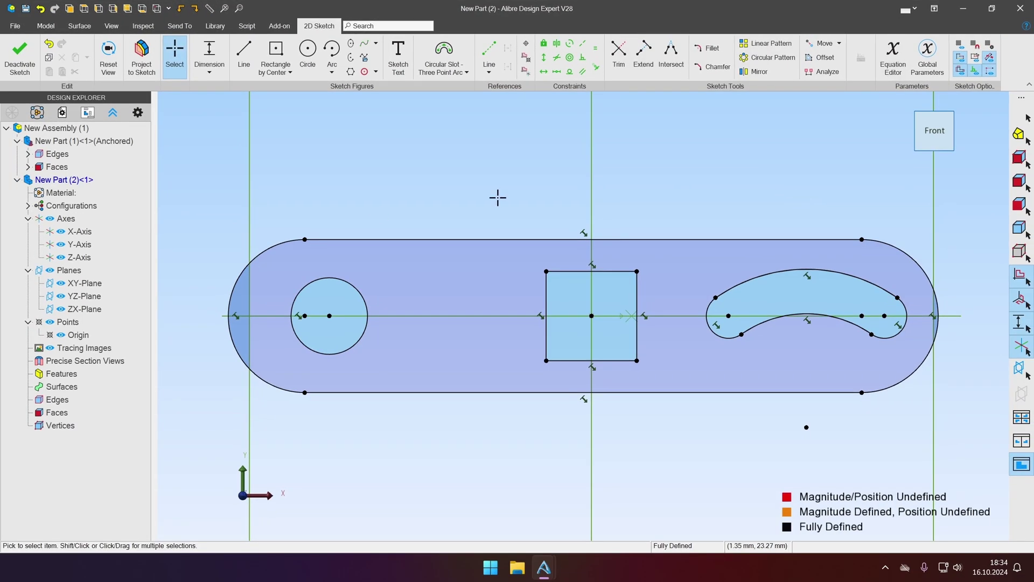
pyautogui.click(13, 58)
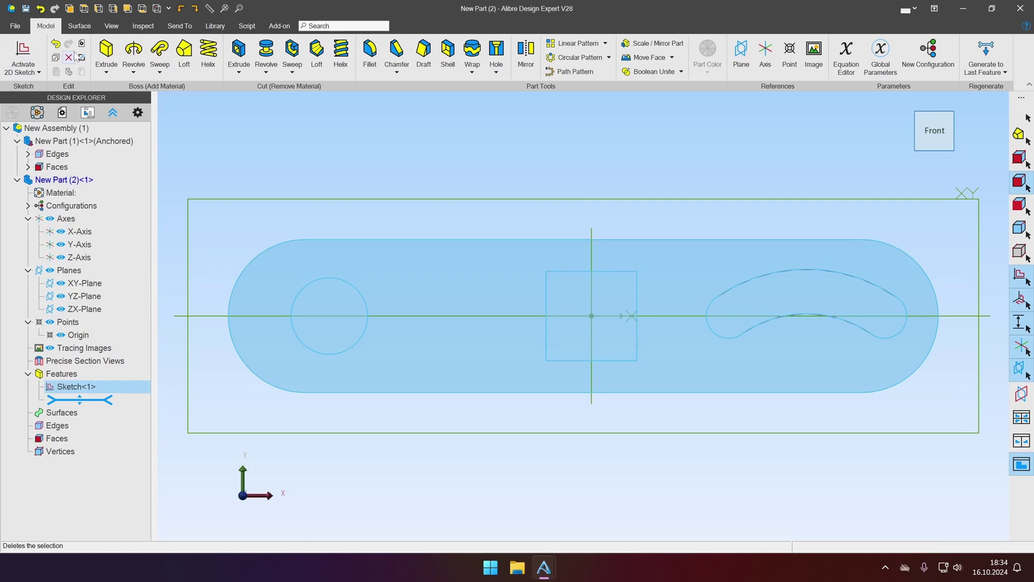
# Extrude New Part (2)'s projected sketch To Geometry, ending at the round boss's top face
pyautogui.click(106, 51)
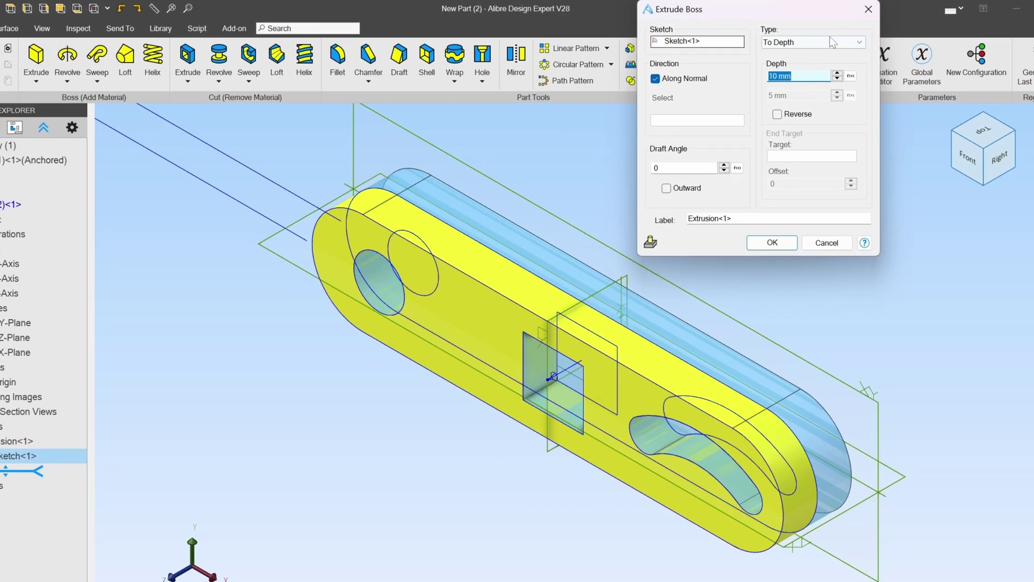
pyautogui.click(834, 42)
pyautogui.click(781, 86)
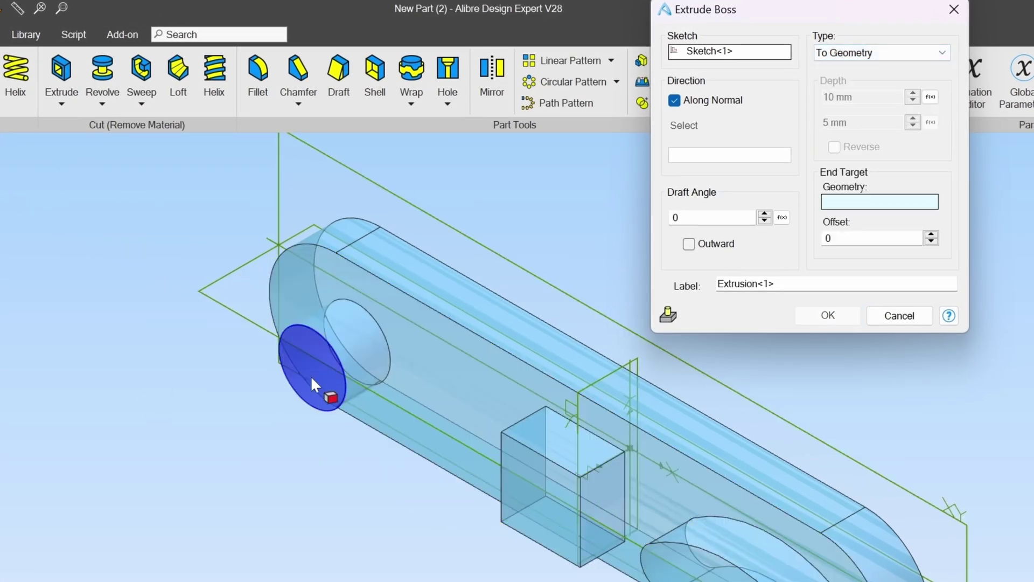
pyautogui.click(376, 289)
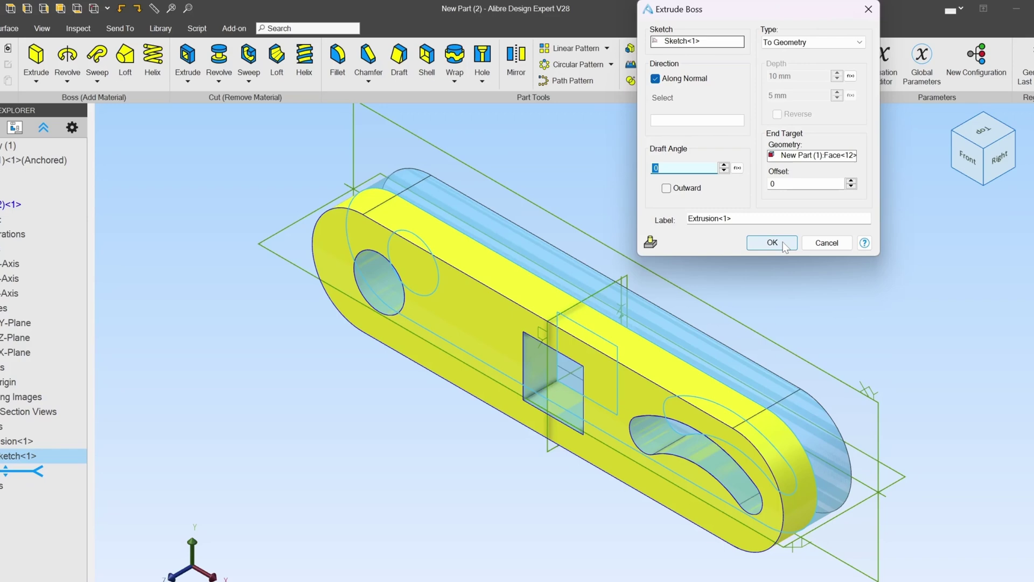
pyautogui.click(828, 315)
pyautogui.click(748, 232)
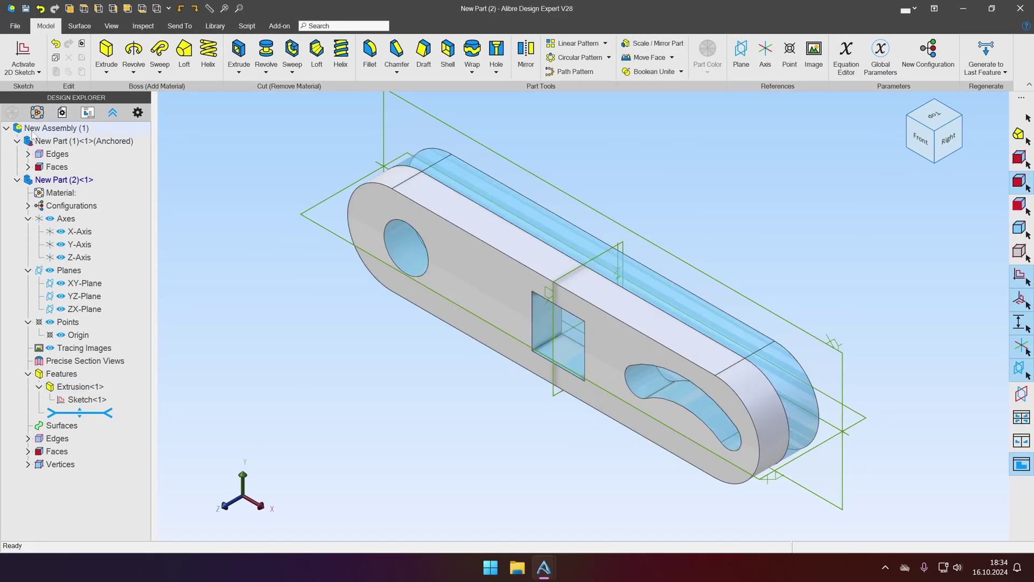
# Colour the second plate a light peach
pyautogui.click(477, 278)
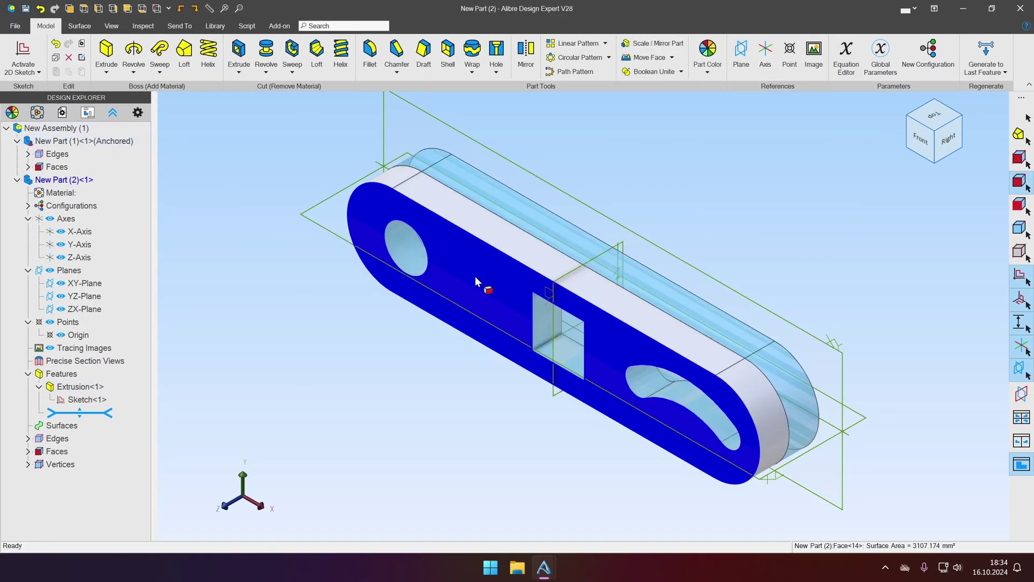
pyautogui.click(12, 114)
pyautogui.click(623, 155)
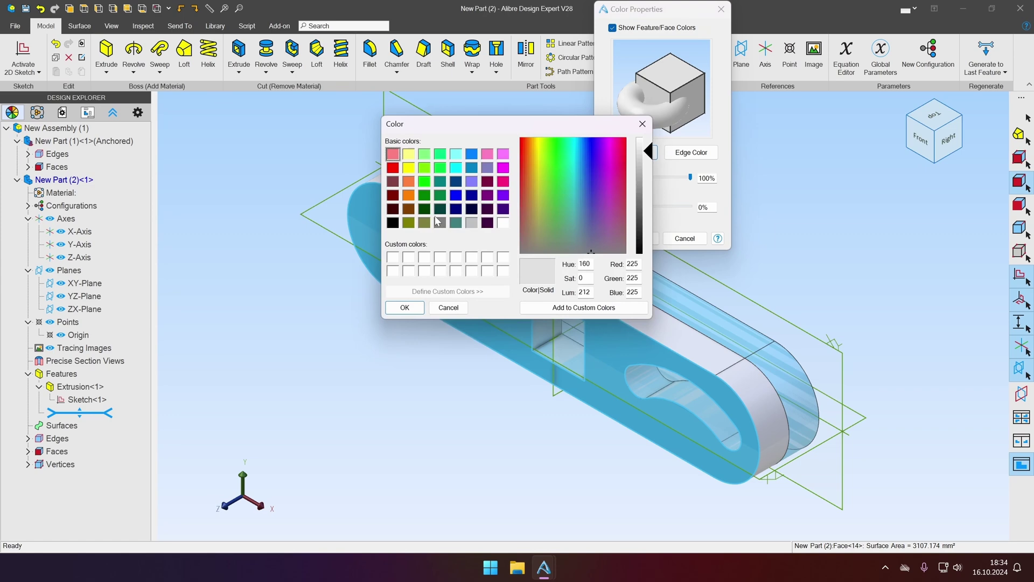
pyautogui.moveTo(647, 181); pyautogui.dragTo(647, 160)
pyautogui.click(405, 307)
pyautogui.click(636, 238)
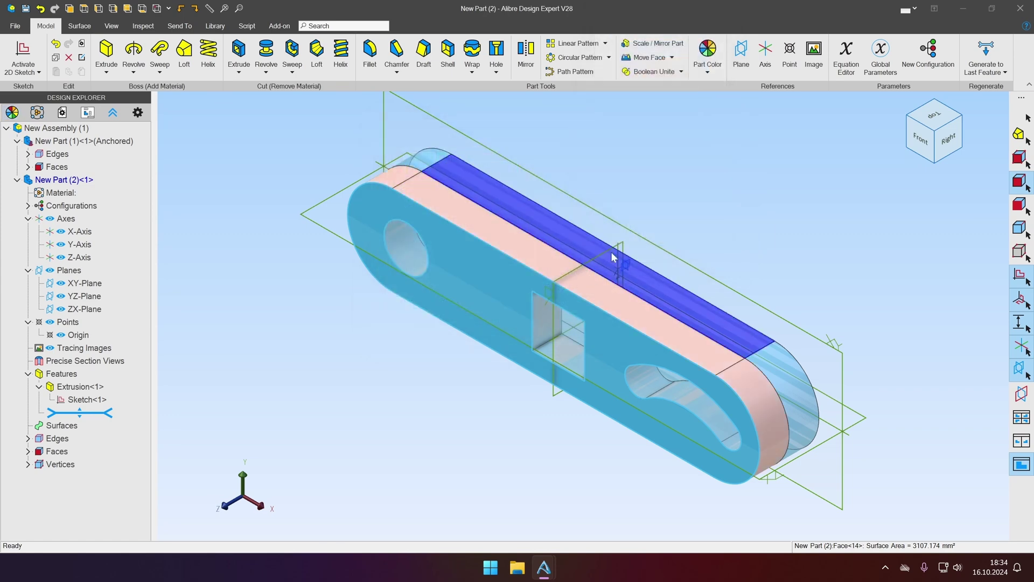
# Go back to editing New Assembly (1) and select New Part (1)
pyautogui.rightClick(65, 130)
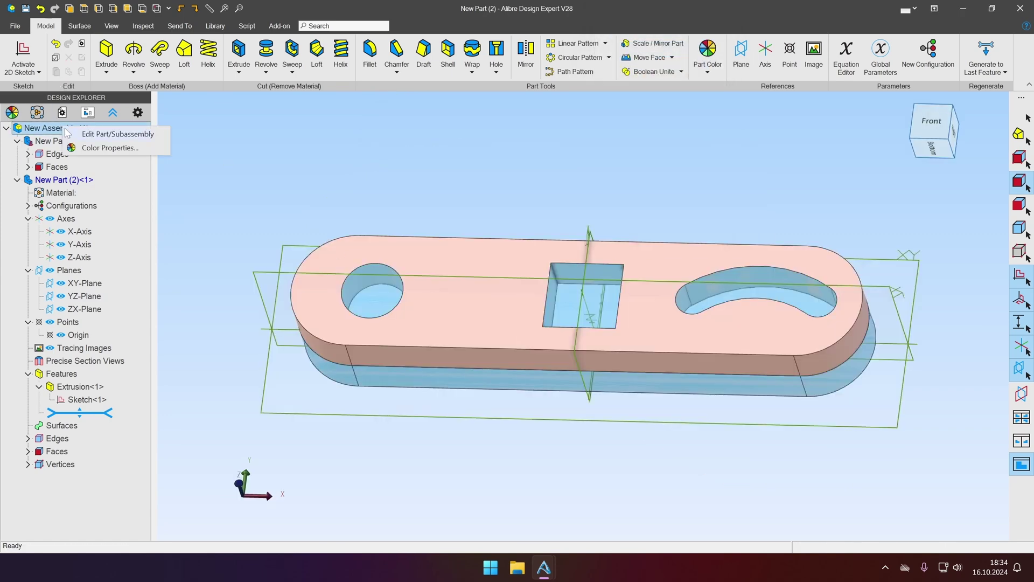
pyautogui.click(116, 136)
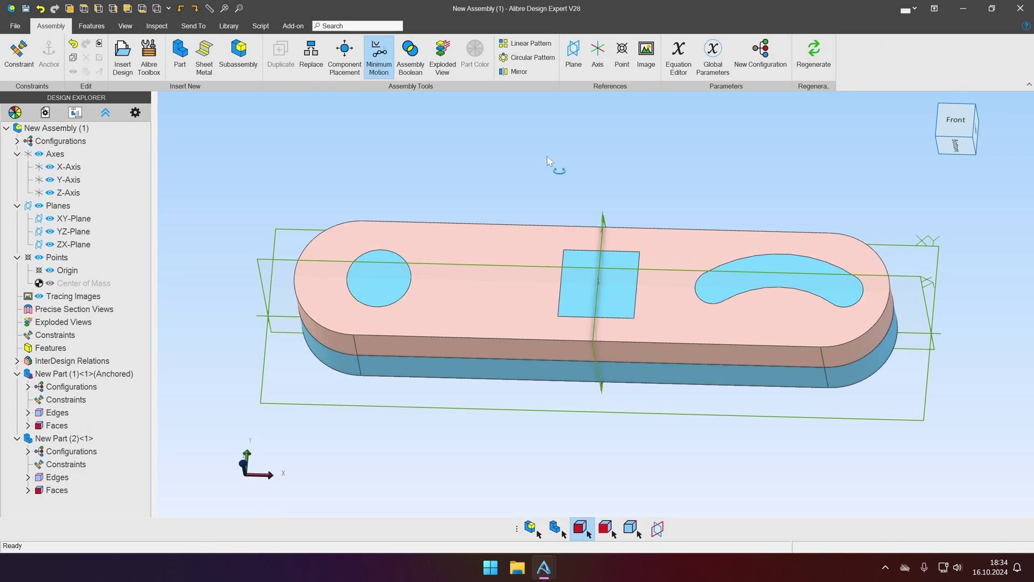
pyautogui.moveTo(548, 156); pyautogui.dragTo(533, 172, button='middle')
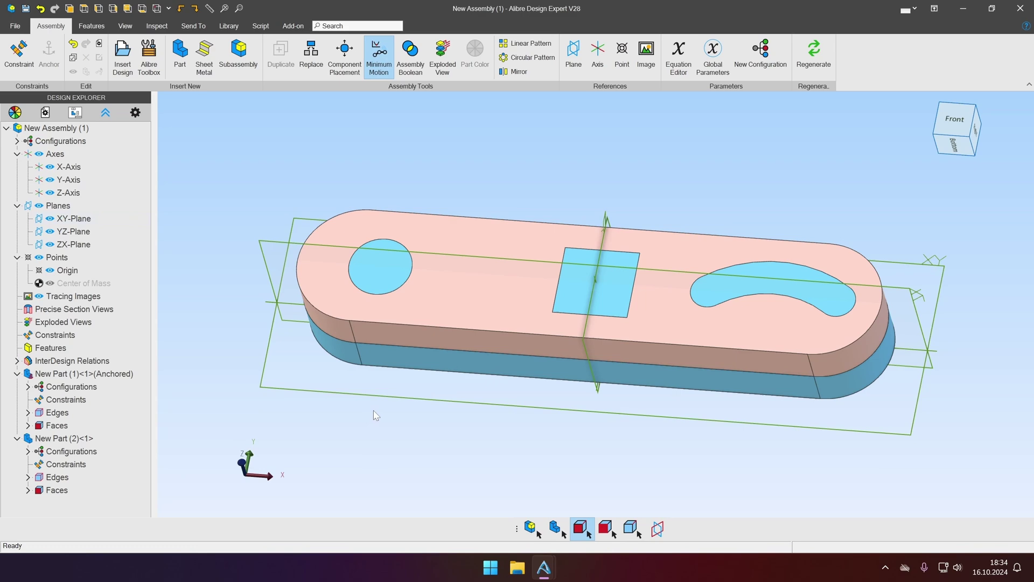
pyautogui.click(73, 375)
# In New Part (1), offset the round pin's cylindrical face by -3.24 mm with Offset Face
pyautogui.rightClick(74, 375)
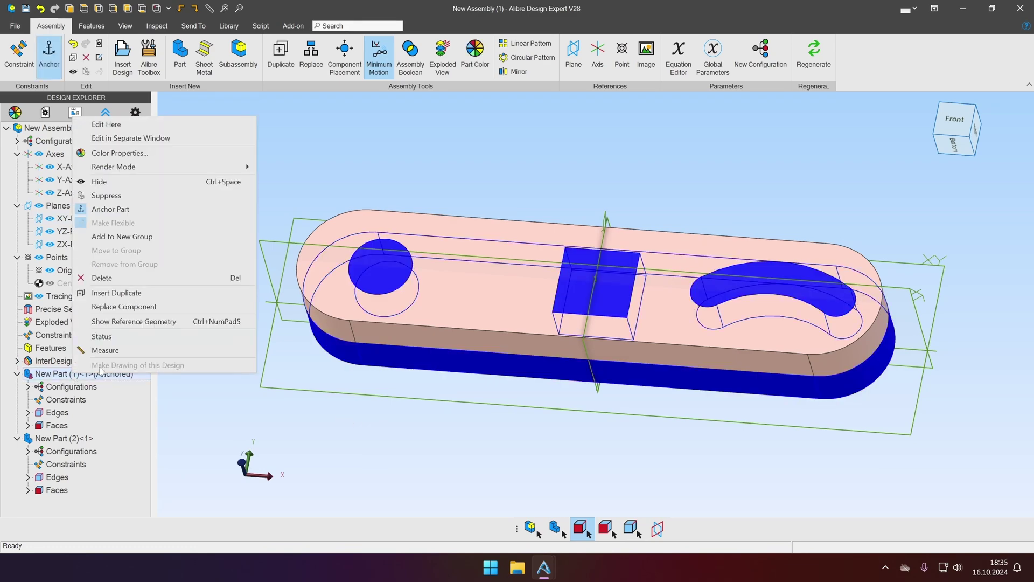
pyautogui.click(173, 124)
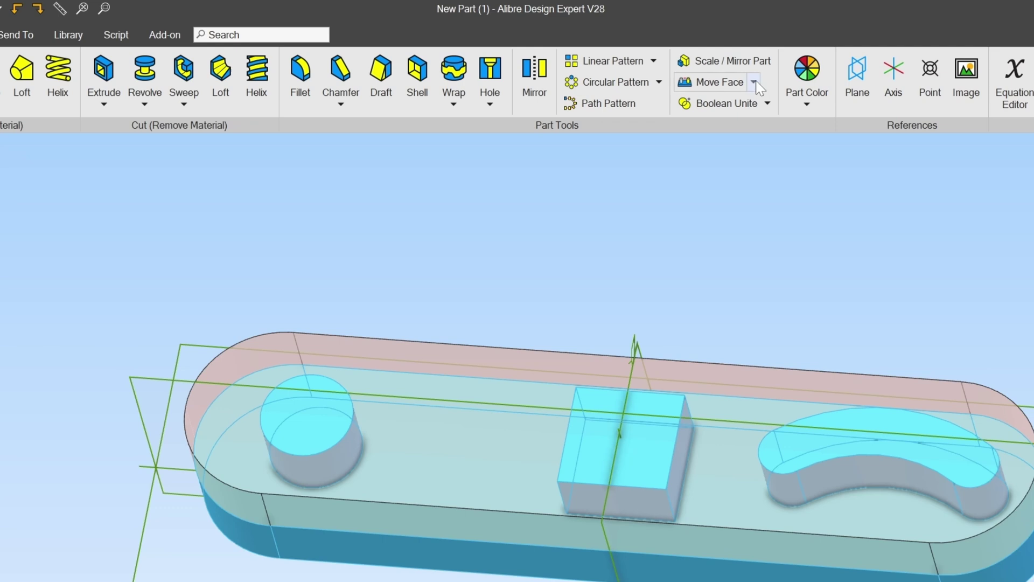
pyautogui.click(672, 57)
pyautogui.click(753, 141)
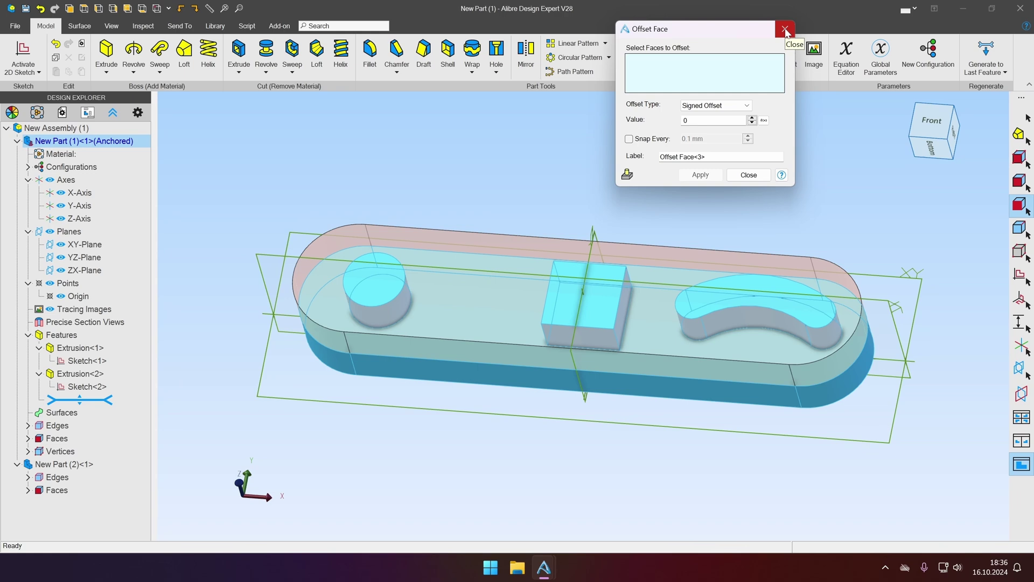
pyautogui.click(63, 466)
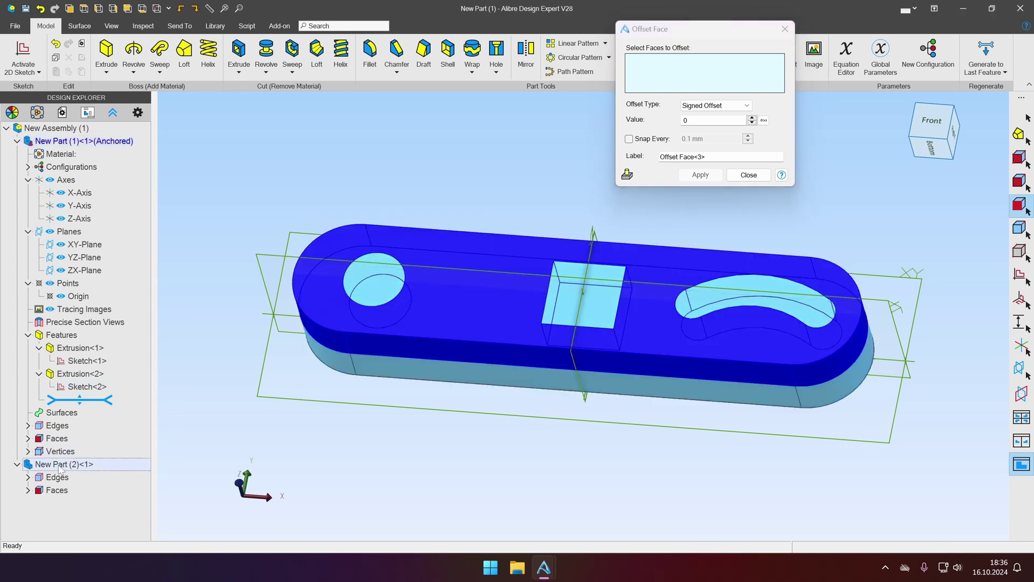
pyautogui.click(393, 316)
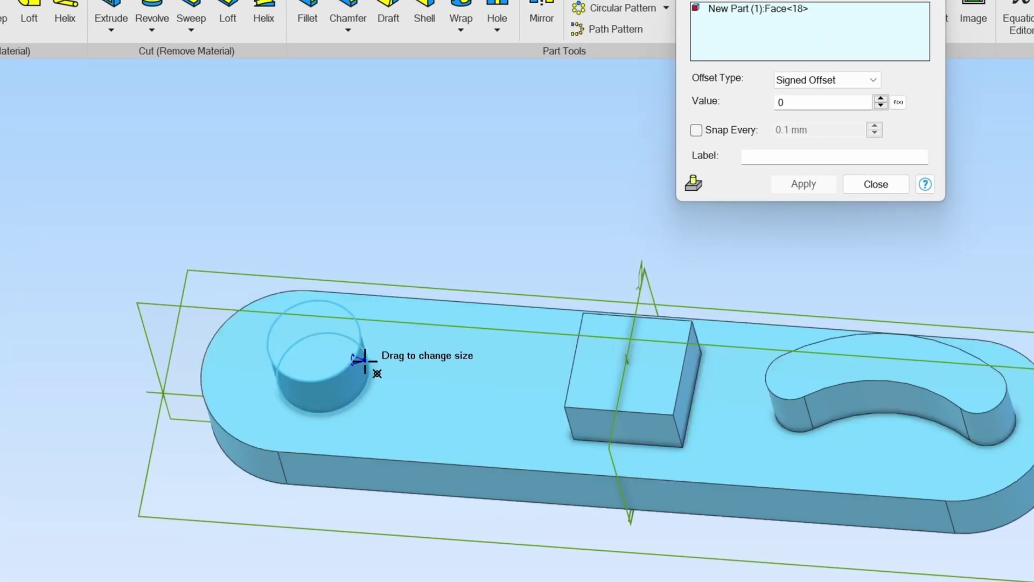
pyautogui.moveTo(364, 360); pyautogui.dragTo(347, 360)
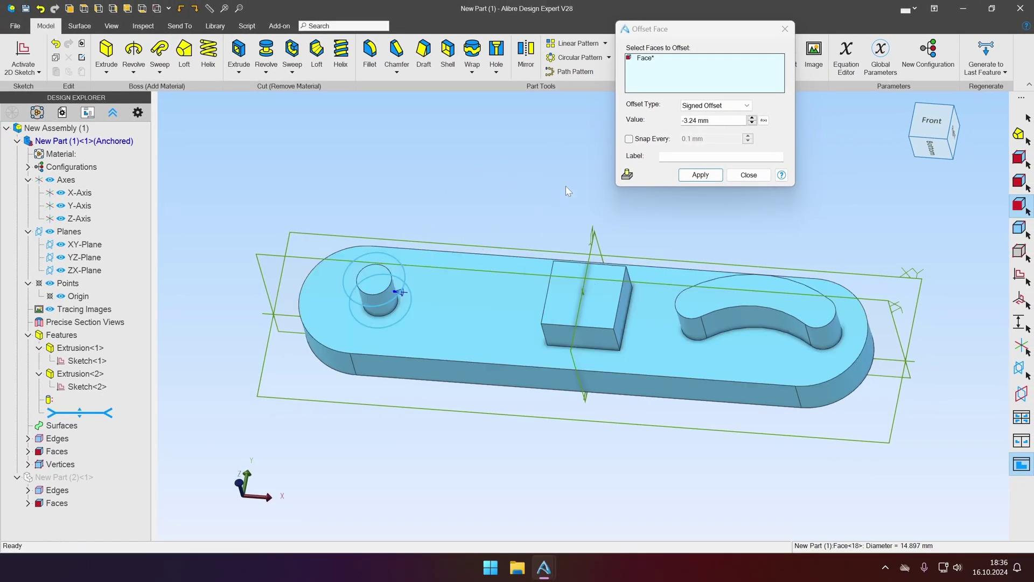
pyautogui.click(699, 176)
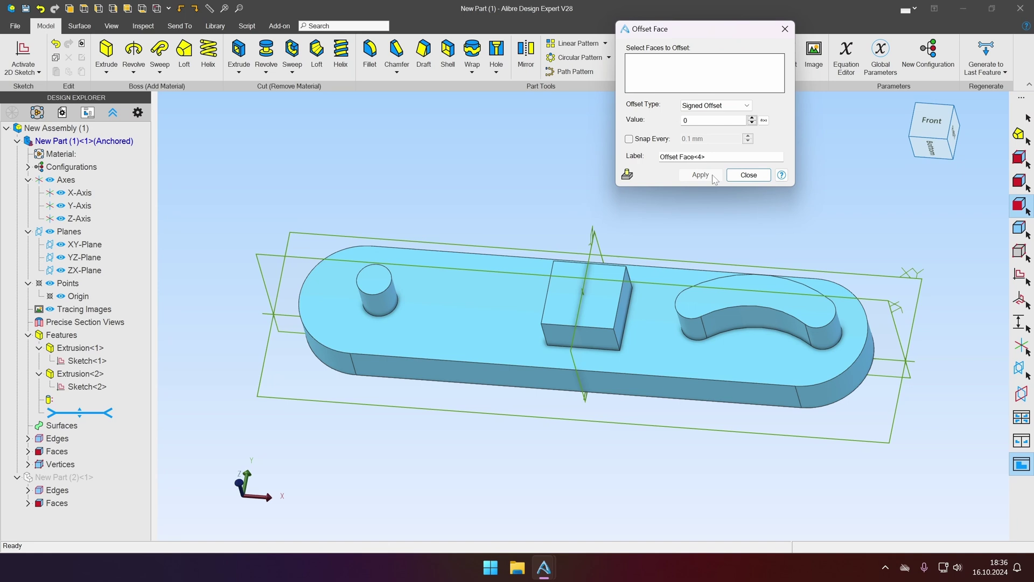
pyautogui.click(749, 175)
# Exit editing of the first part back to the assembly and show New Part (2) again
pyautogui.rightClick(77, 133)
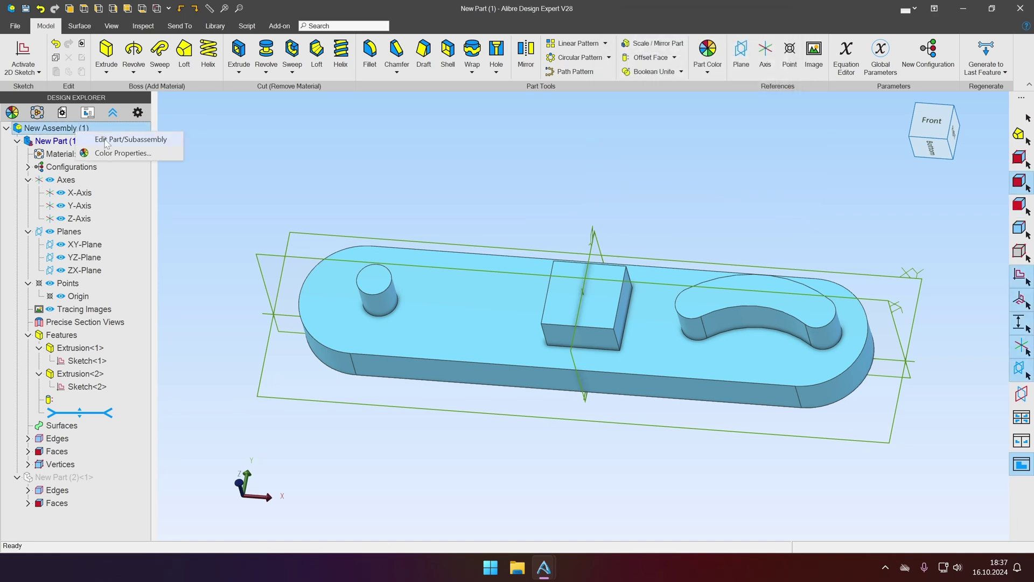
pyautogui.click(124, 139)
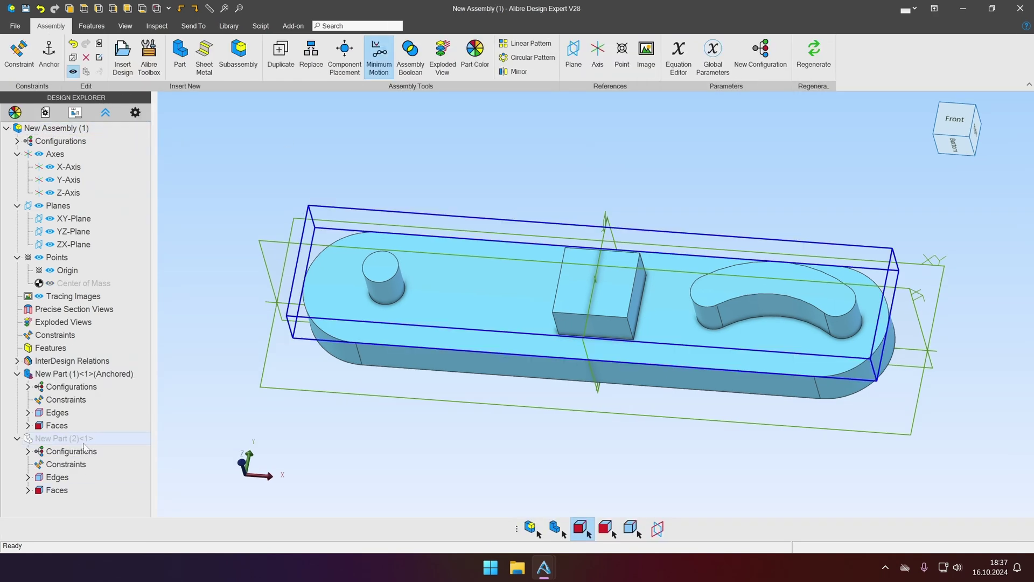
pyautogui.click(363, 411)
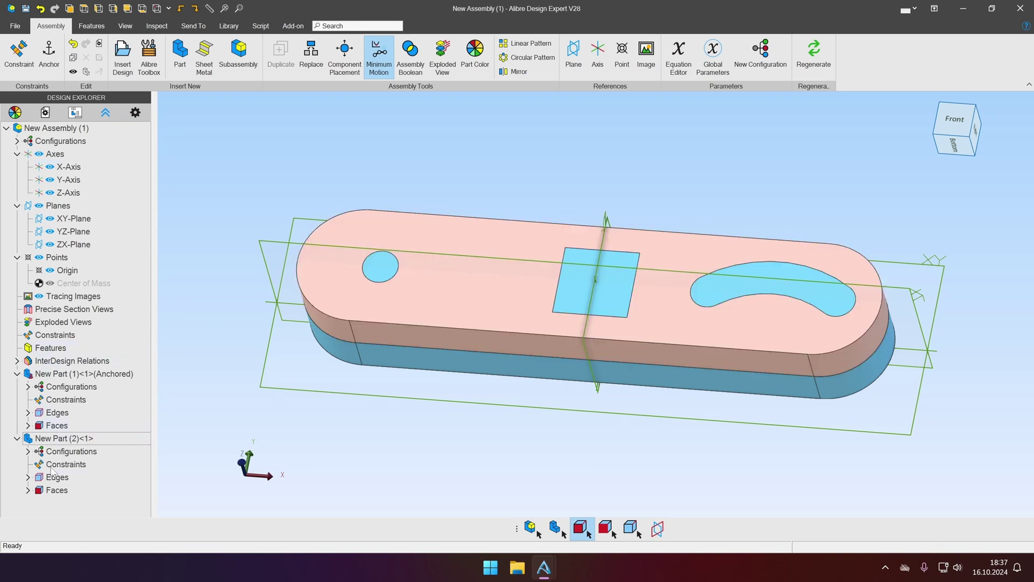
# Edit New Part (2) in place and open its Sketch<1> for editing
pyautogui.rightClick(51, 439)
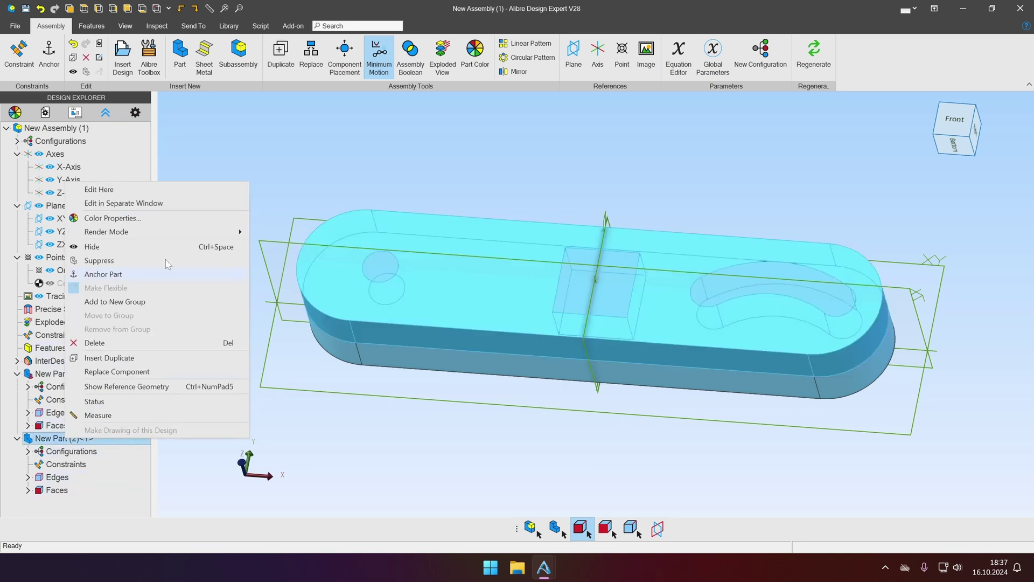
pyautogui.click(161, 186)
pyautogui.rightClick(73, 404)
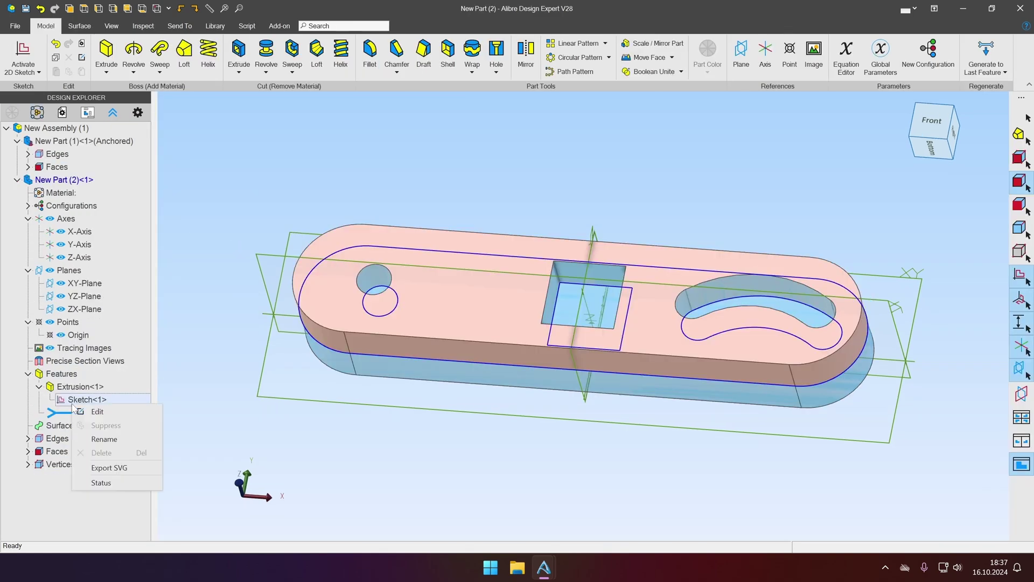
pyautogui.click(86, 411)
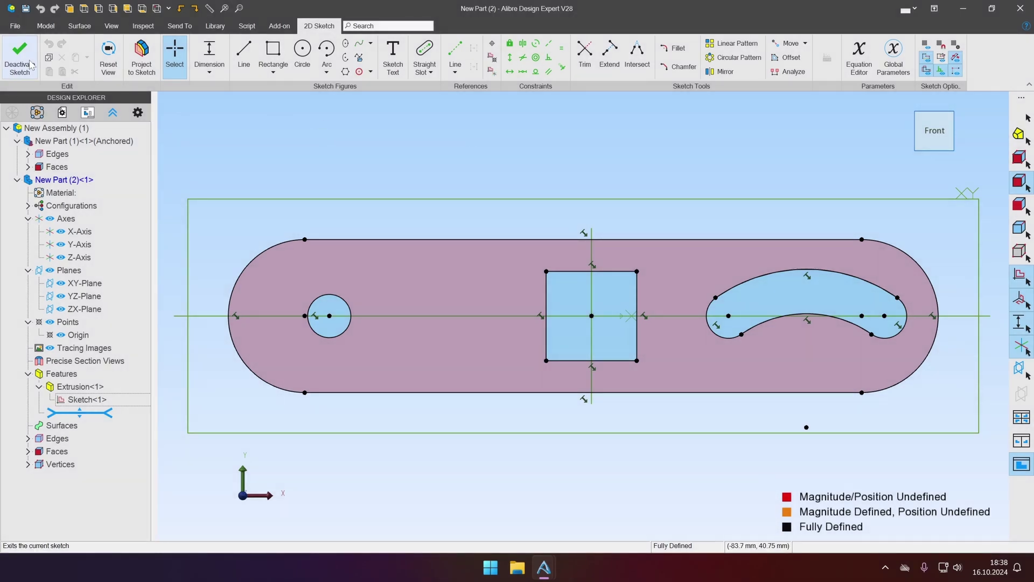
# Deactivate New Part (2)'s Sketch<1> to return to the 3D plate
pyautogui.click(21, 59)
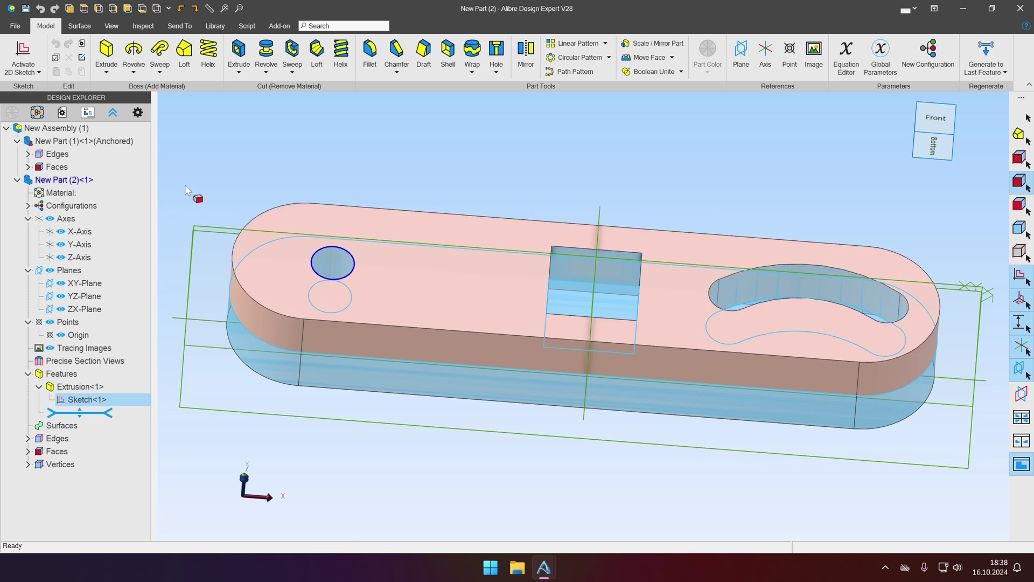
# Offset New Part (2)'s round hole wall by -3.155 mm, then show the first part again
pyautogui.doubleClick(61, 181)
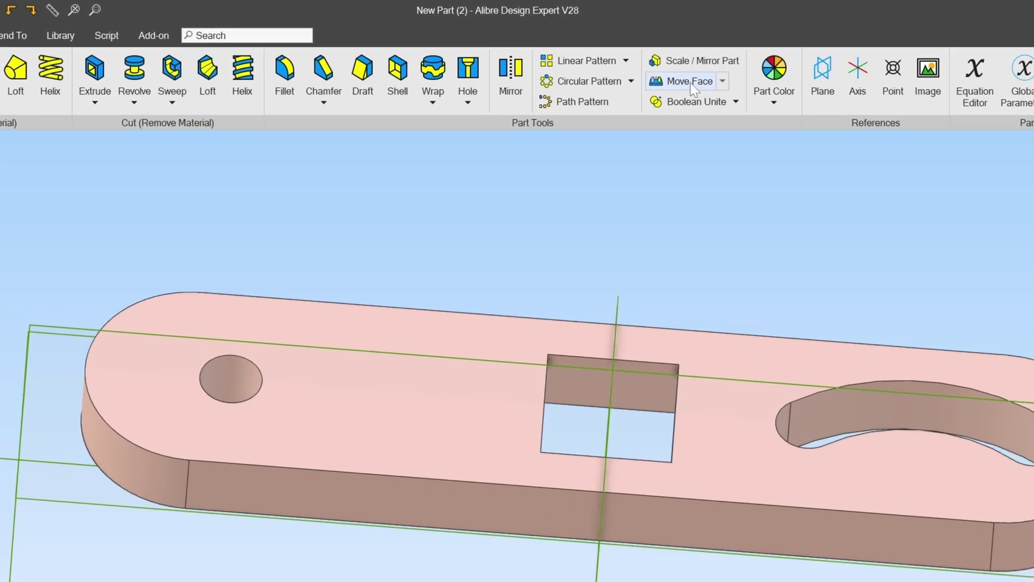
pyautogui.click(672, 57)
pyautogui.click(714, 137)
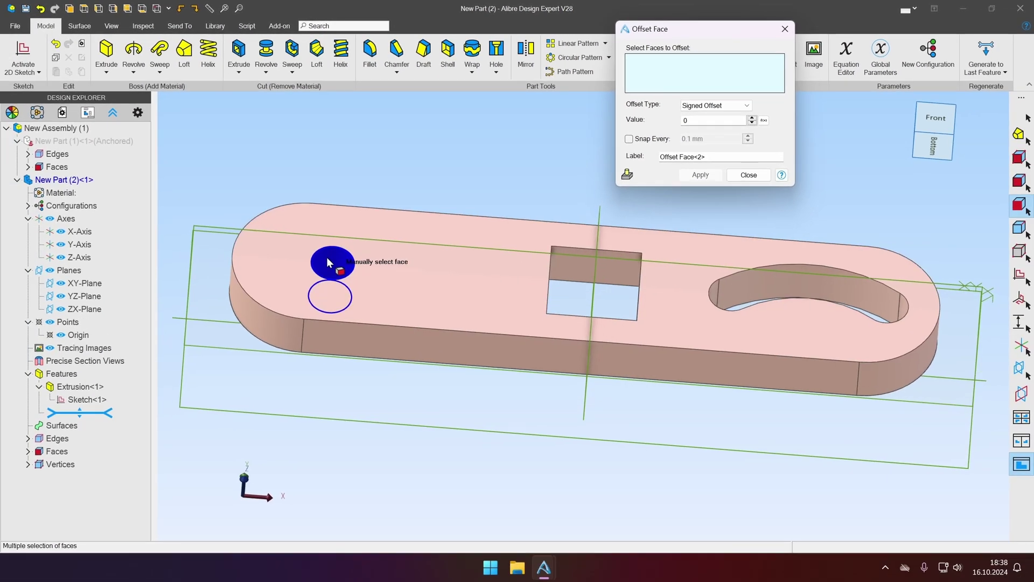
pyautogui.click(327, 262)
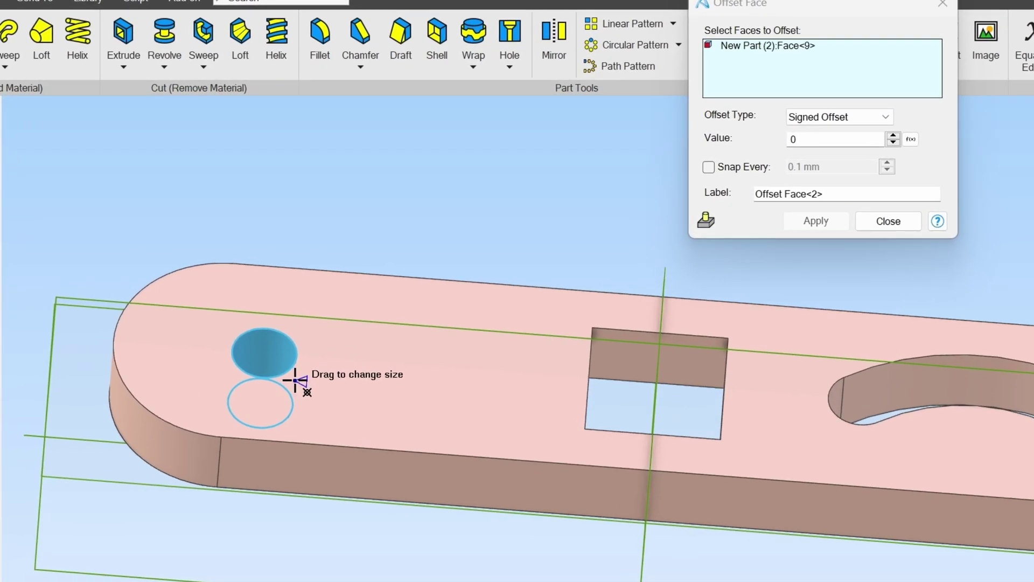
pyautogui.moveTo(350, 286); pyautogui.dragTo(365, 285)
pyautogui.moveTo(317, 380); pyautogui.dragTo(318, 383)
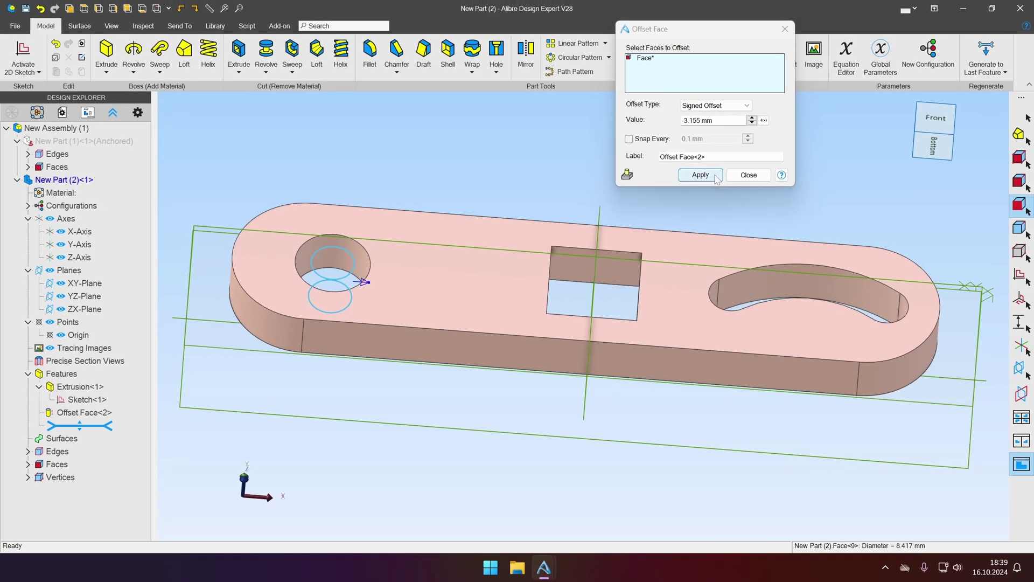
pyautogui.click(700, 175)
pyautogui.click(749, 175)
pyautogui.click(92, 138)
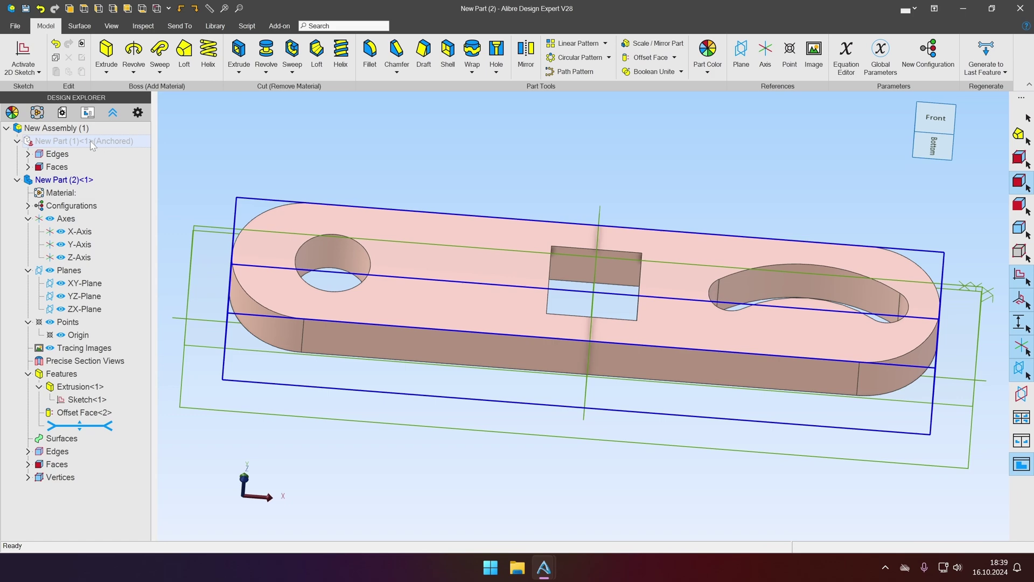
# Orbit below the second plate and reopen its Sketch<1> for editing
pyautogui.press('h')
pyautogui.moveTo(358, 119); pyautogui.dragTo(385, 134, button='middle')
pyautogui.moveTo(690, 130)
pyautogui.mouseDown(button='middle')
pyautogui.moveTo(700, 120)
pyautogui.moveTo(684, 125)
pyautogui.mouseUp(button='middle')
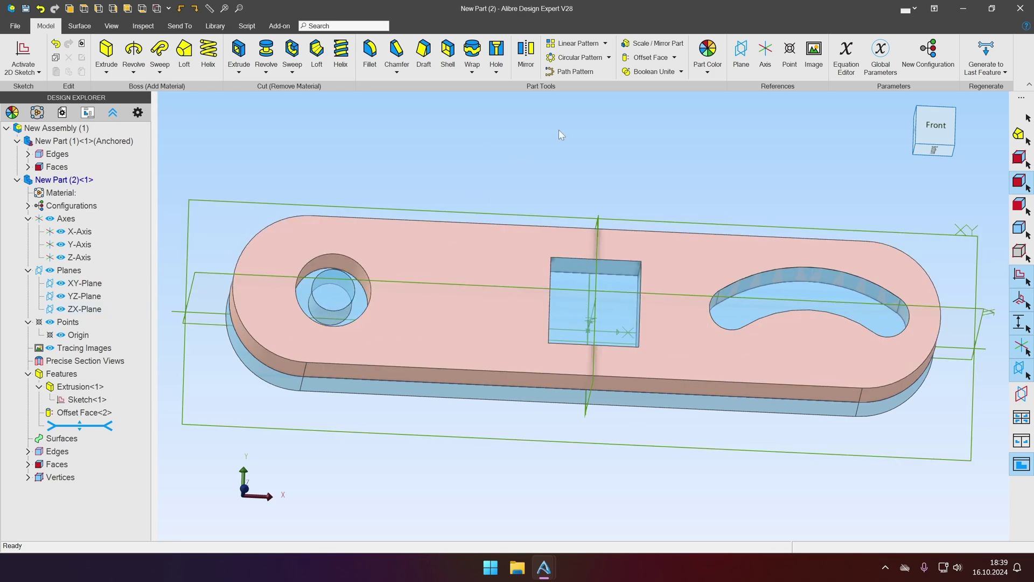
pyautogui.rightClick(85, 400)
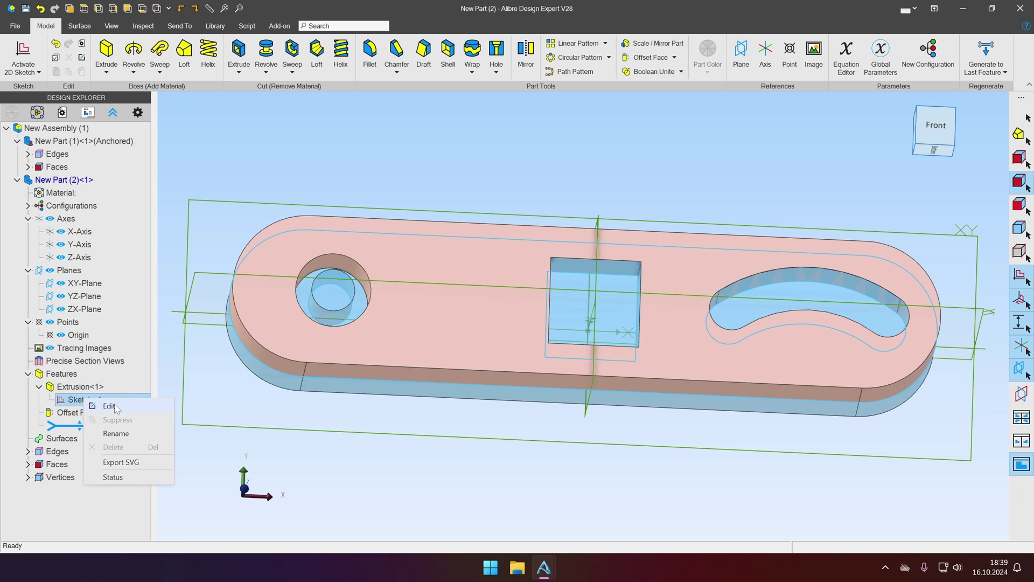
pyautogui.click(108, 406)
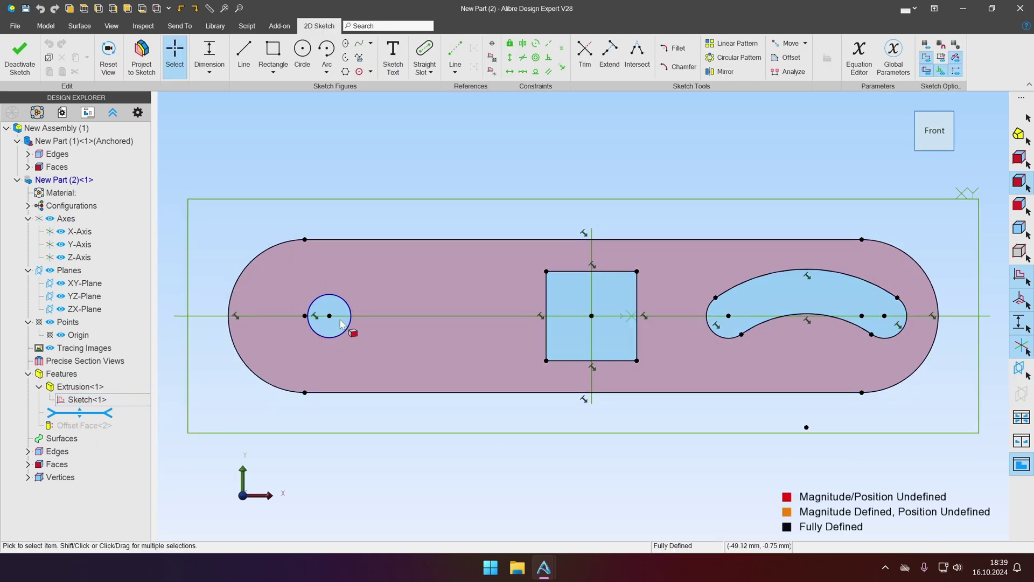
# Leave the sketch unchanged, roll history past Offset Face<2>, and edit New Part (1)
pyautogui.click(20, 57)
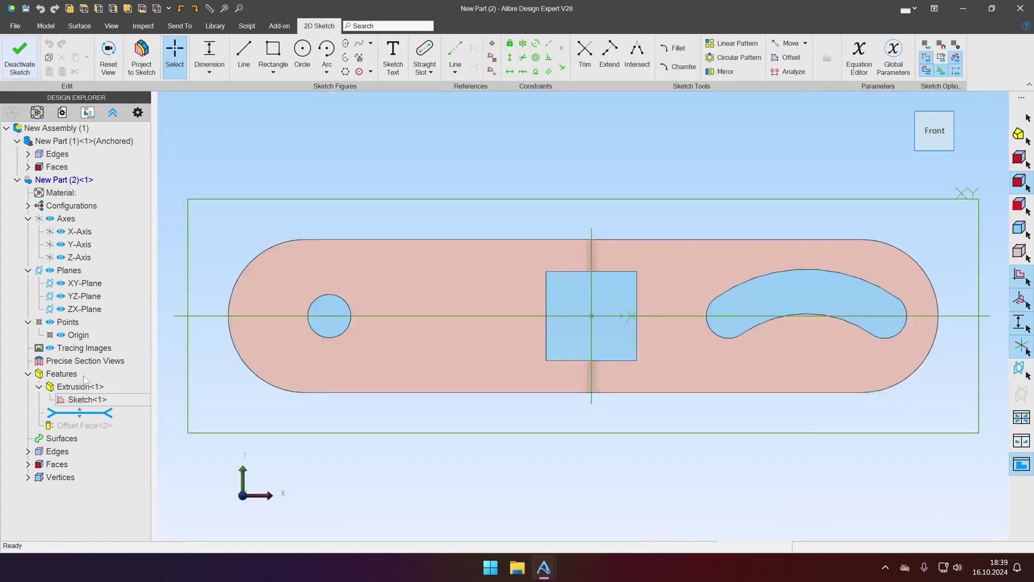
pyautogui.doubleClick(91, 414)
pyautogui.doubleClick(84, 141)
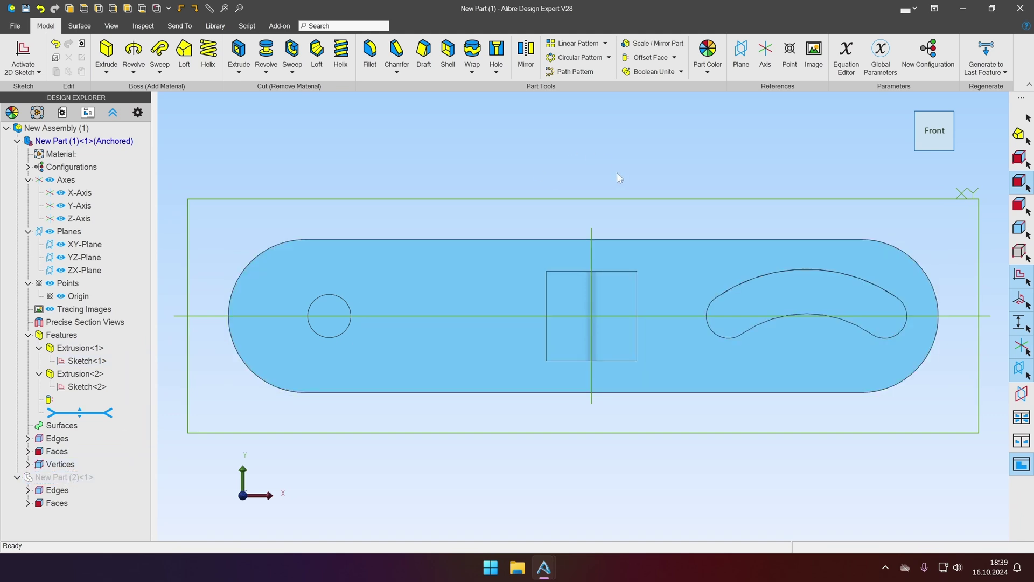
# Move New Part (1)'s round pin -19.056 mm along the block edge using Axis and Offset
pyautogui.moveTo(533, 224); pyautogui.dragTo(563, 201, button='middle')
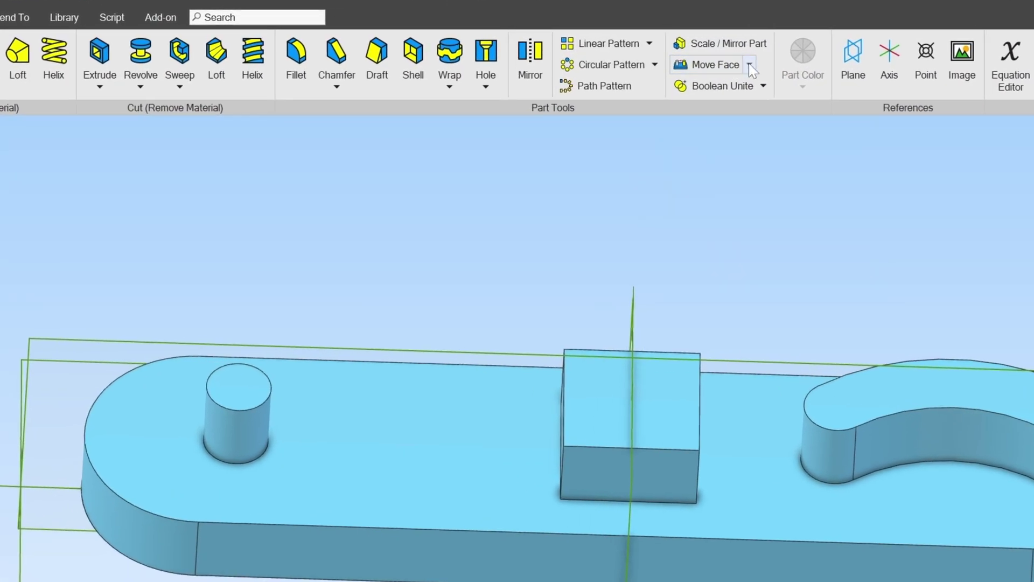
pyautogui.click(749, 65)
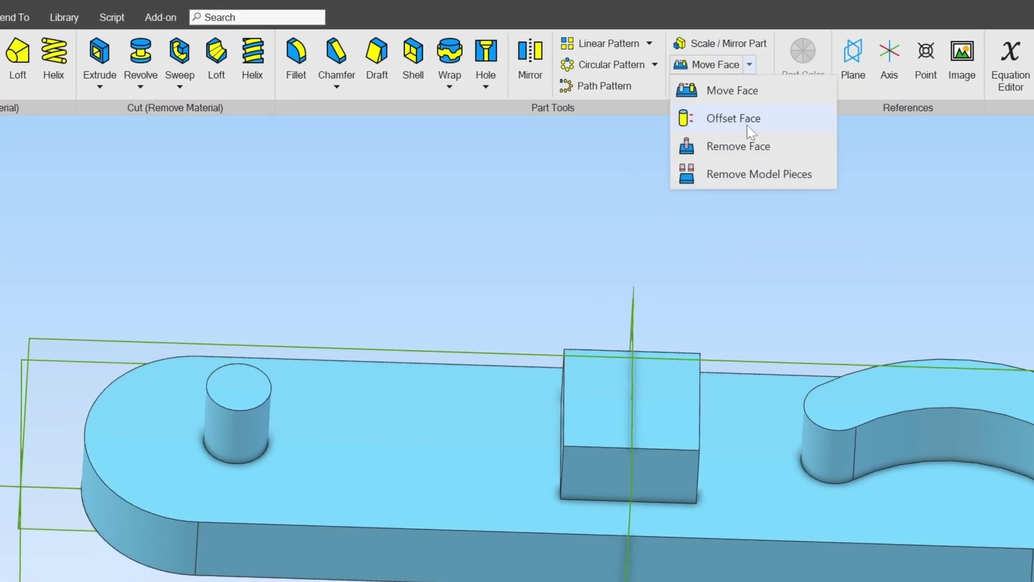
pyautogui.click(732, 91)
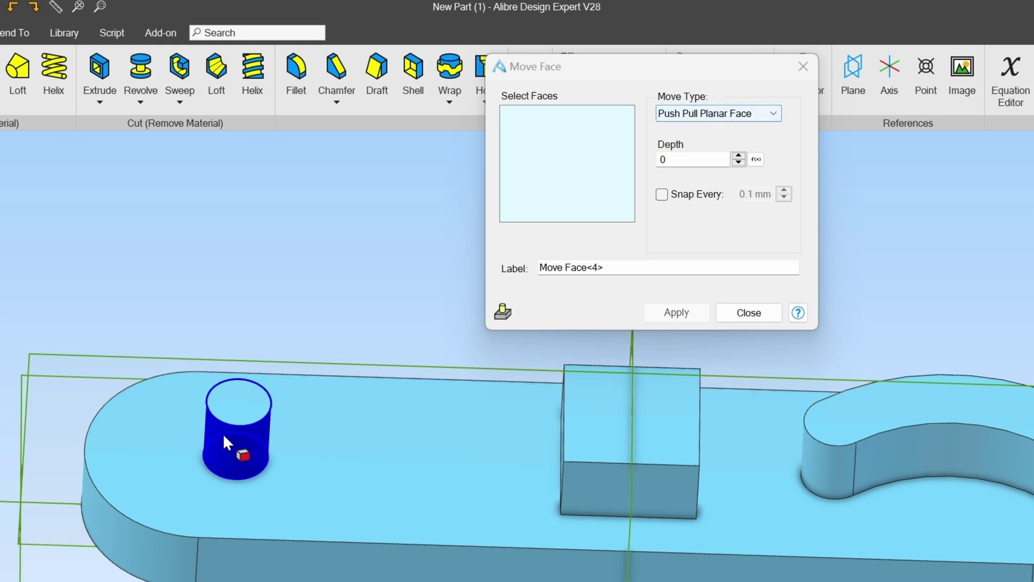
pyautogui.click(773, 113)
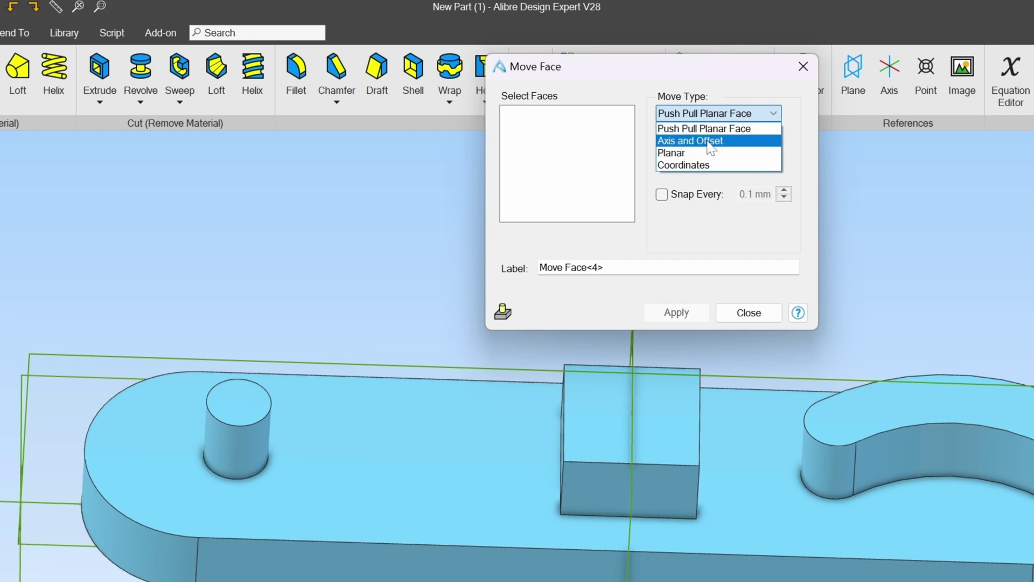
pyautogui.click(691, 141)
pyautogui.click(232, 442)
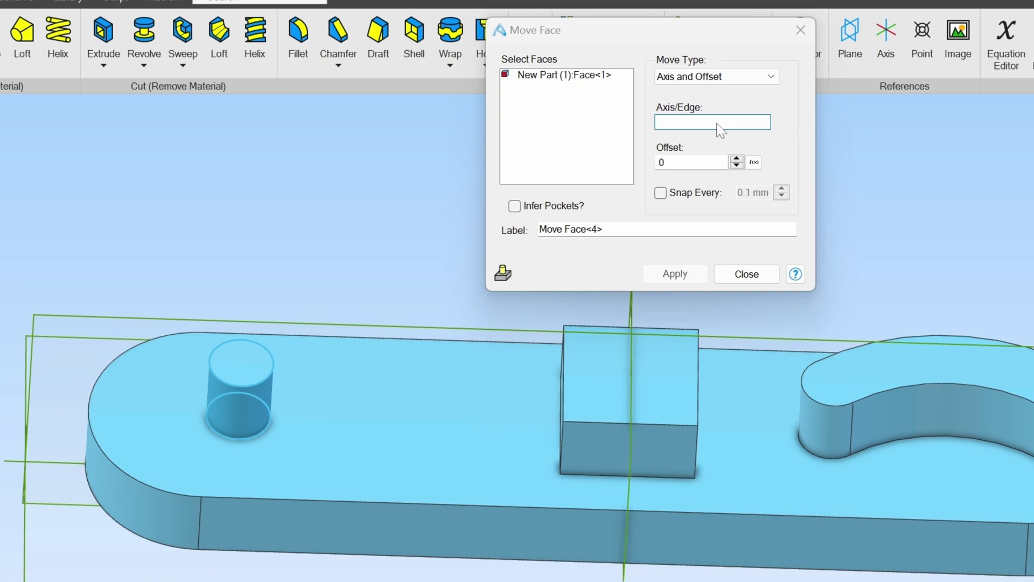
pyautogui.click(721, 122)
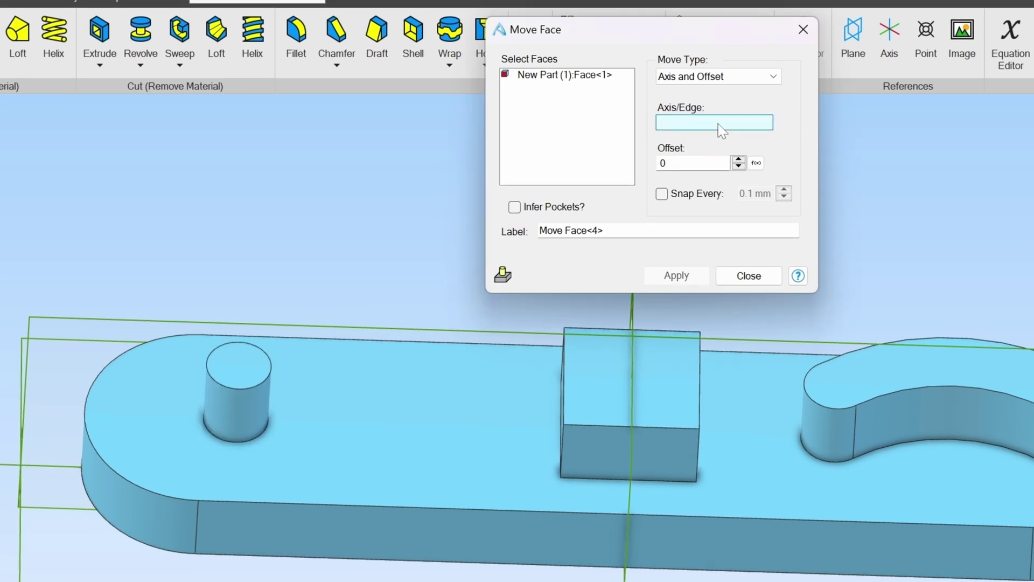
pyautogui.click(597, 423)
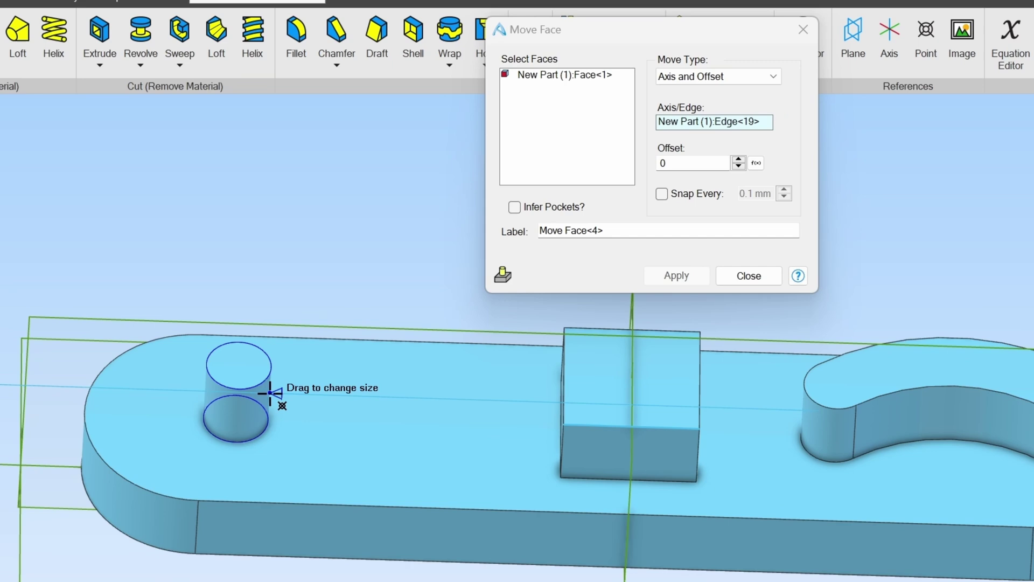
pyautogui.moveTo(277, 398); pyautogui.dragTo(415, 403)
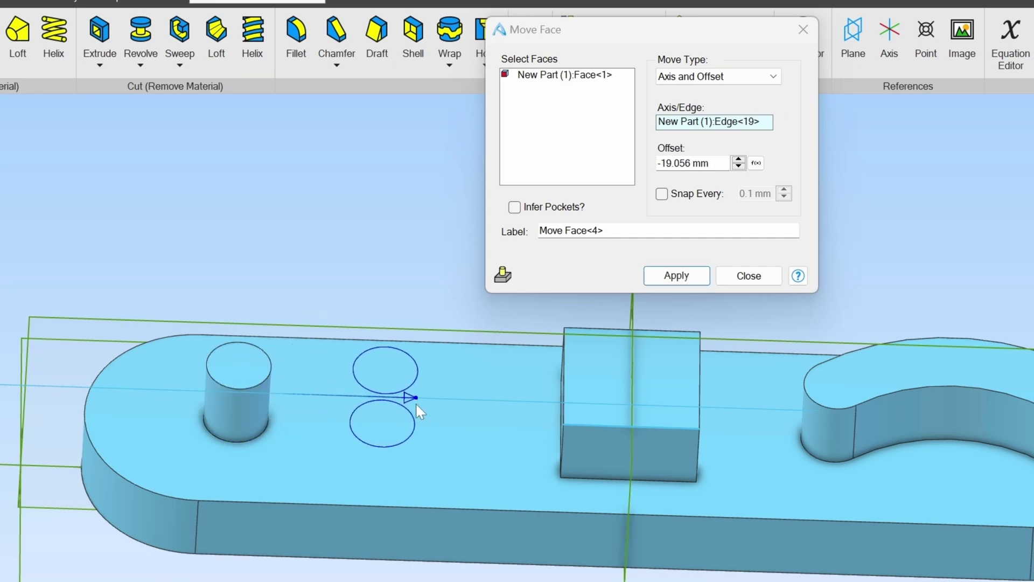
pyautogui.click(677, 277)
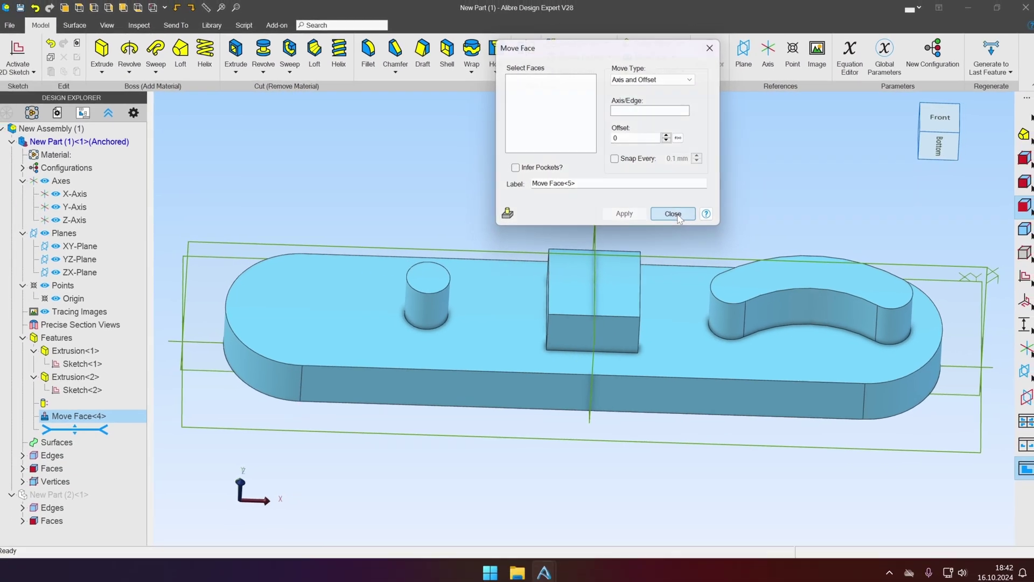
# Close Move Face, return to editing the assembly, and unhide New Part (2)
pyautogui.click(746, 275)
pyautogui.rightClick(71, 129)
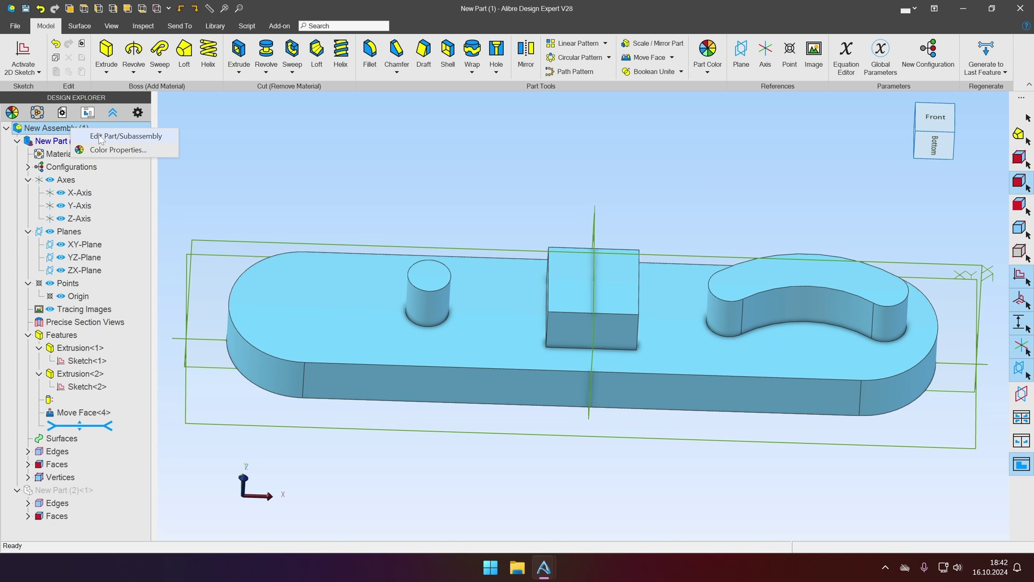
pyautogui.click(91, 136)
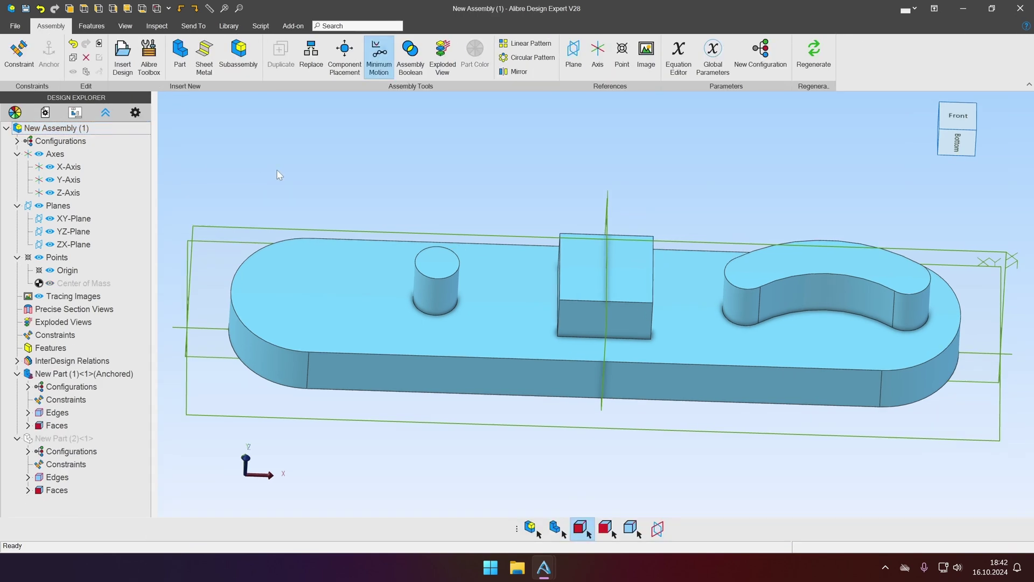
pyautogui.click(31, 439)
pyautogui.hotkey('ctrl', 'h')
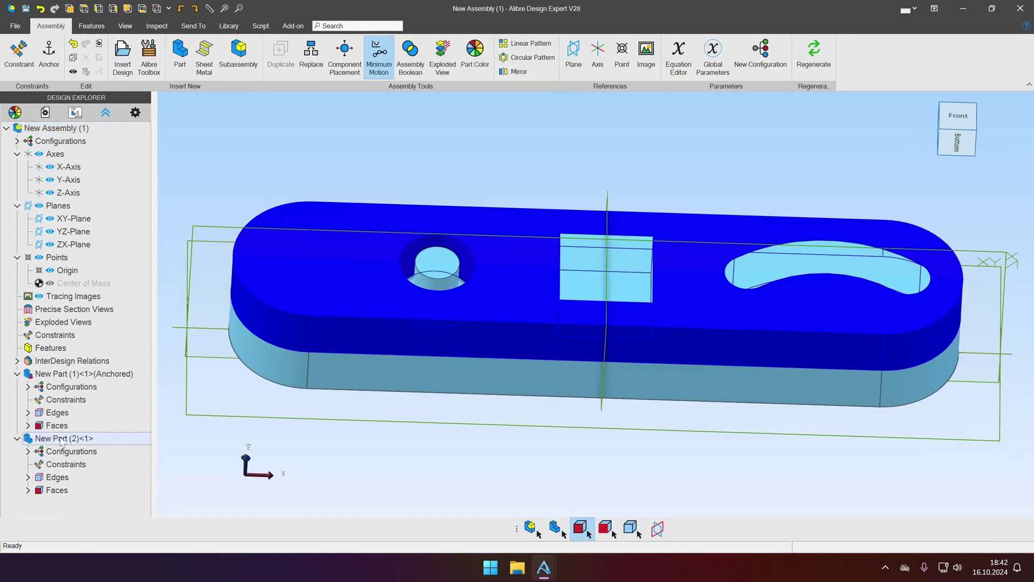
pyautogui.click(535, 147)
# Hide New Part (1) and edit New Part (2) in place
pyautogui.moveTo(556, 115)
pyautogui.mouseDown(button='middle')
pyautogui.moveTo(547, 131)
pyautogui.moveTo(562, 122)
pyautogui.mouseUp(button='middle')
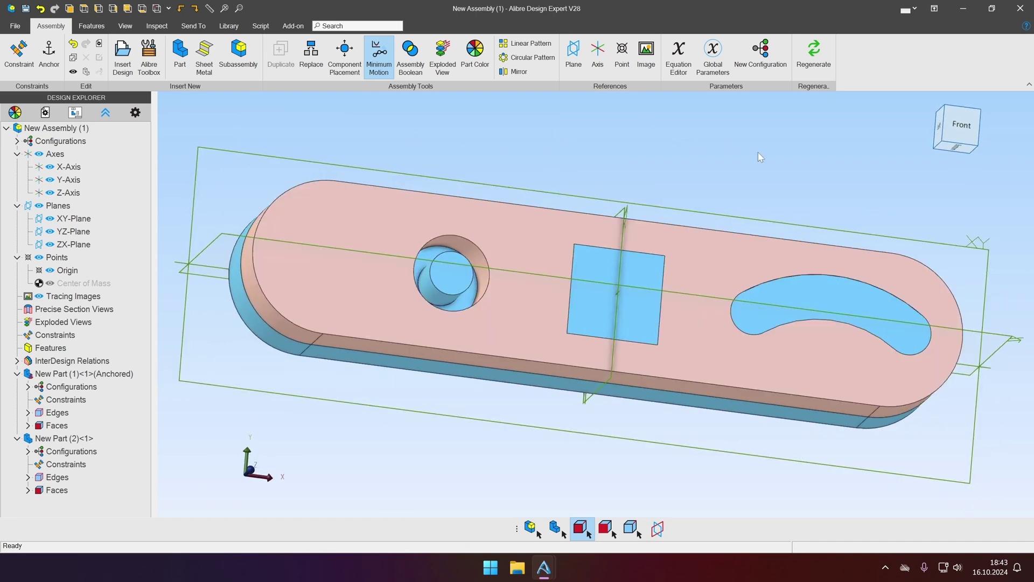
pyautogui.moveTo(758, 151); pyautogui.dragTo(825, 154, button='middle')
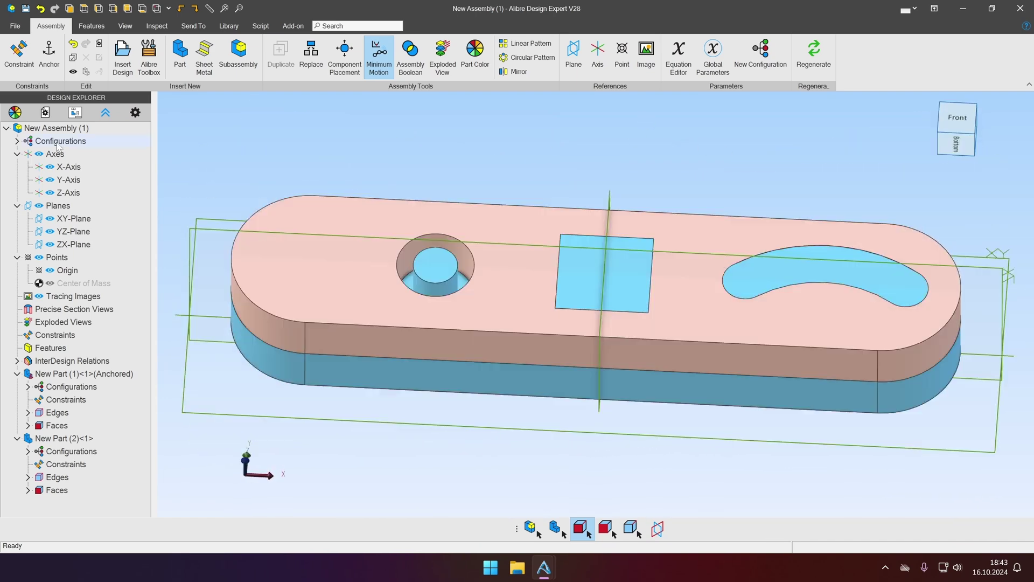
pyautogui.click(64, 374)
pyautogui.hotkey('ctrl', 'h')
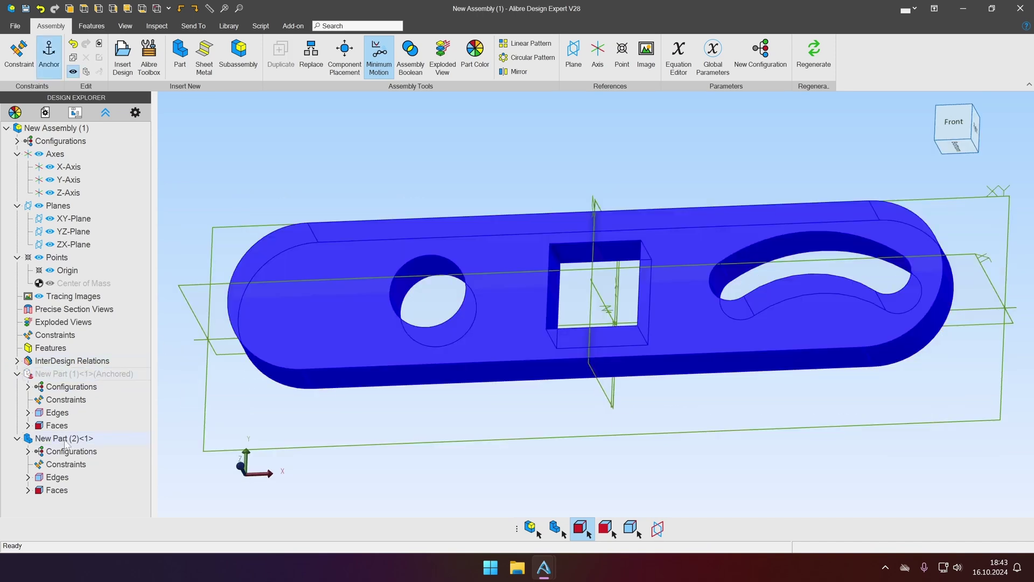
pyautogui.rightClick(65, 440)
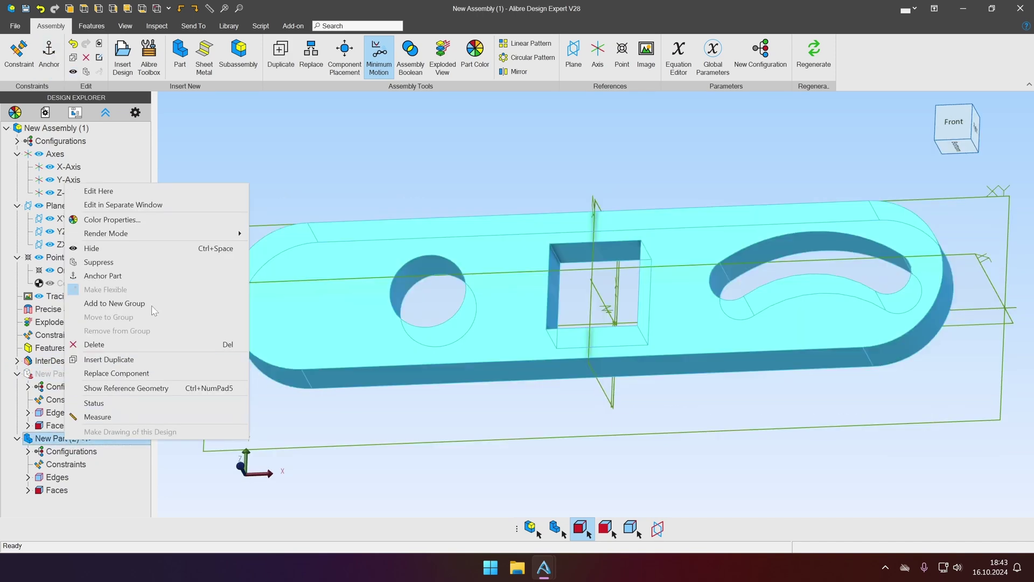
pyautogui.click(98, 191)
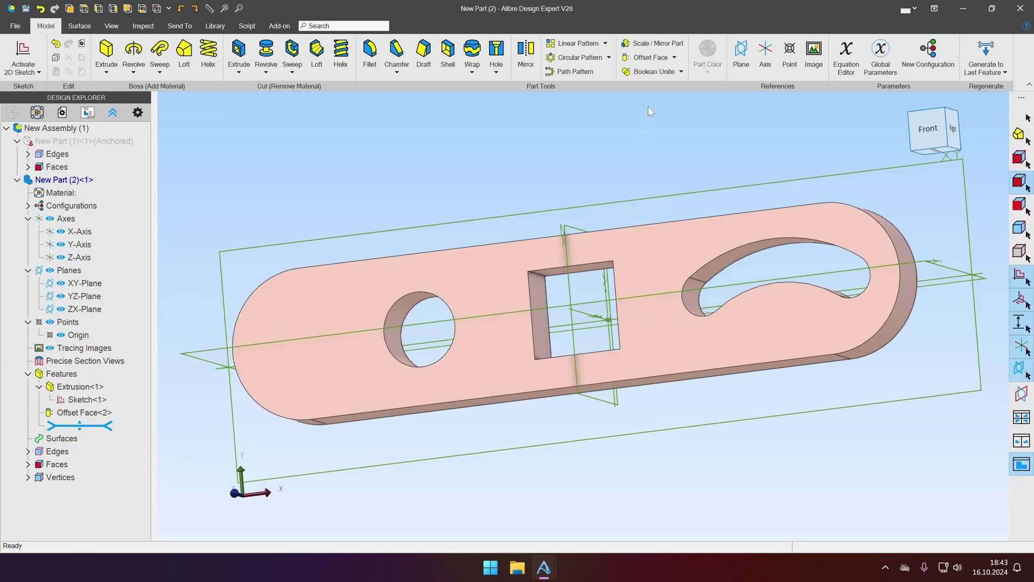
# Offset the square hole's four inner walls in New Part (2) by about -2.953 mm
pyautogui.click(650, 57)
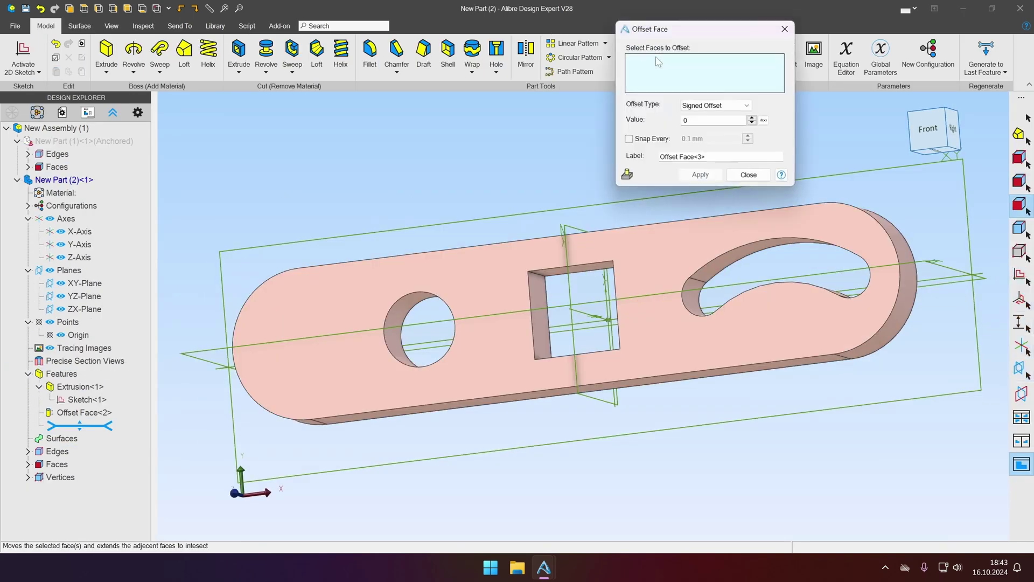
pyautogui.click(538, 294)
pyautogui.moveTo(557, 277); pyautogui.dragTo(590, 296, button='right')
pyautogui.click(638, 295)
pyautogui.click(637, 291)
pyautogui.moveTo(637, 291); pyautogui.dragTo(602, 327, button='middle')
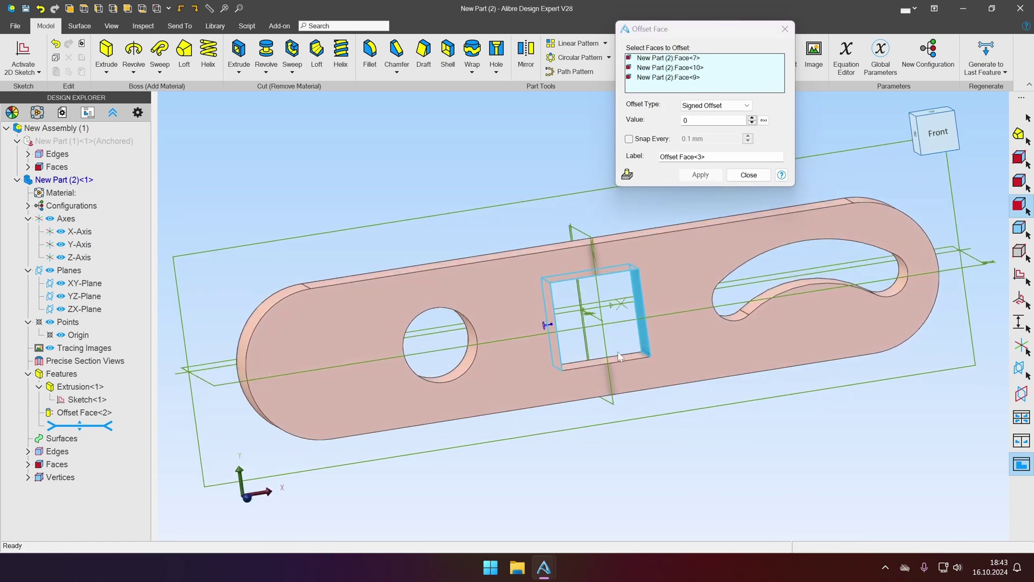
pyautogui.click(620, 359)
pyautogui.moveTo(497, 173); pyautogui.dragTo(496, 218, button='middle')
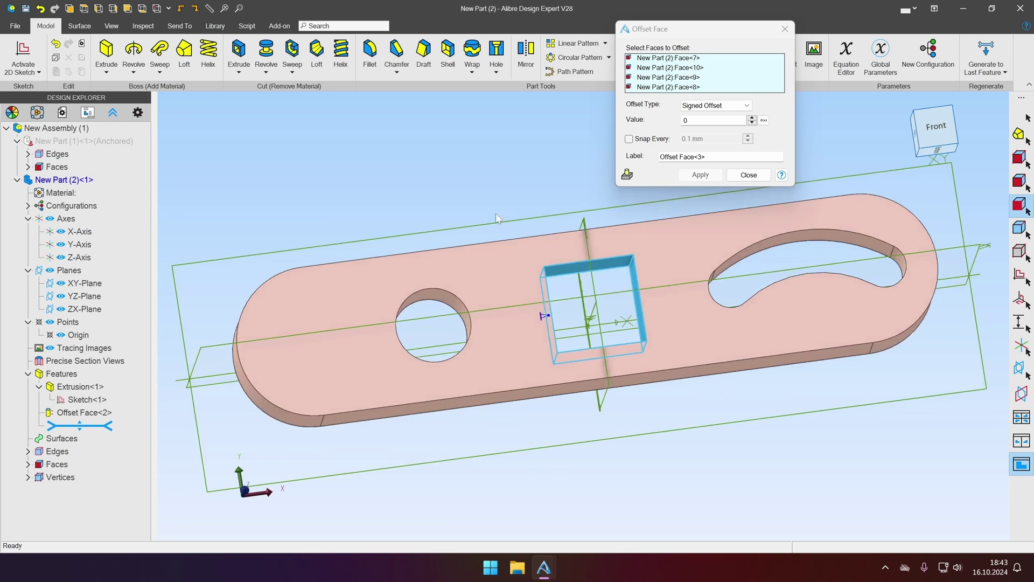
pyautogui.moveTo(548, 315); pyautogui.dragTo(544, 316)
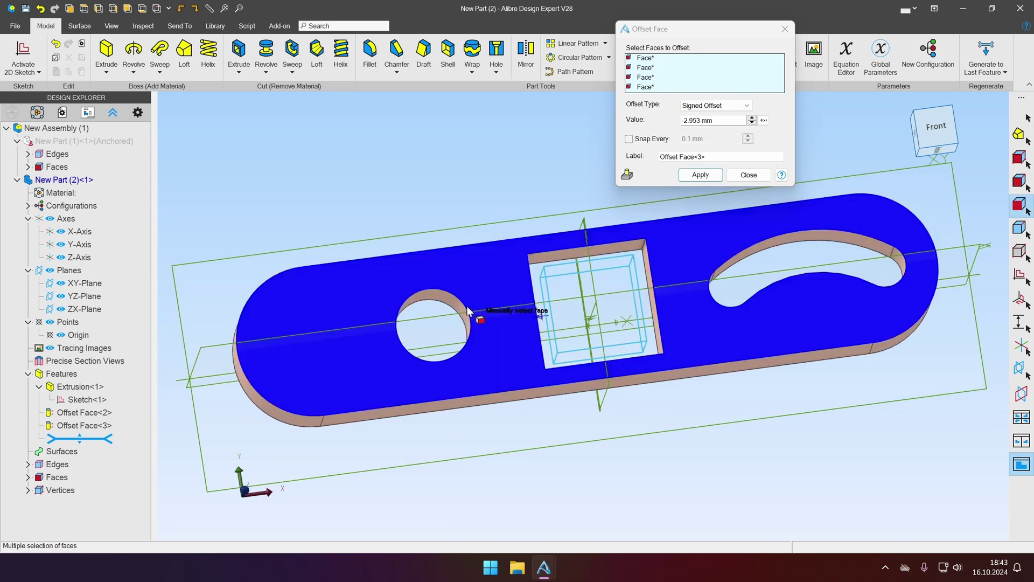
pyautogui.click(700, 175)
pyautogui.press('Escape')
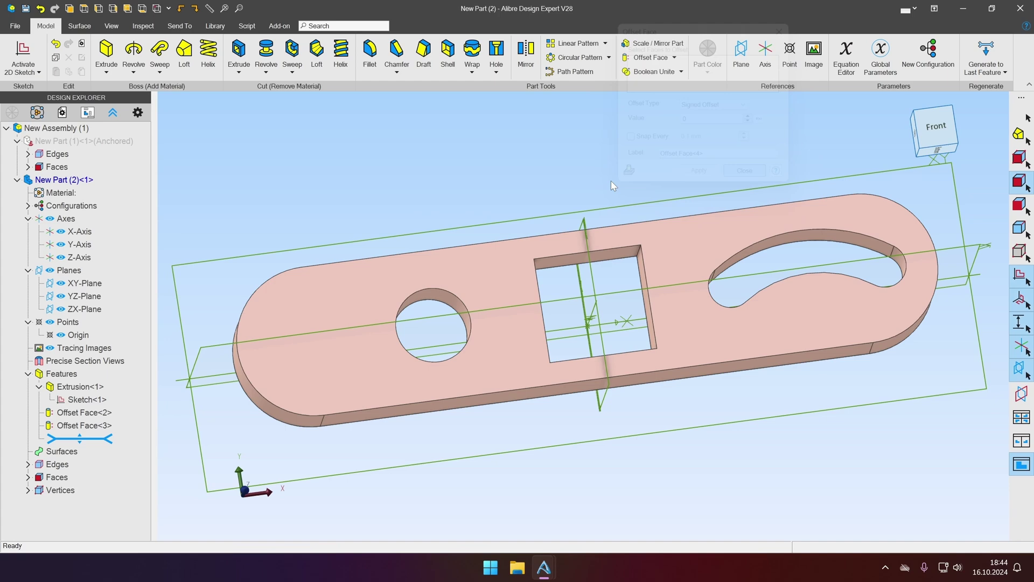
pyautogui.moveTo(611, 180); pyautogui.dragTo(532, 166, button='right')
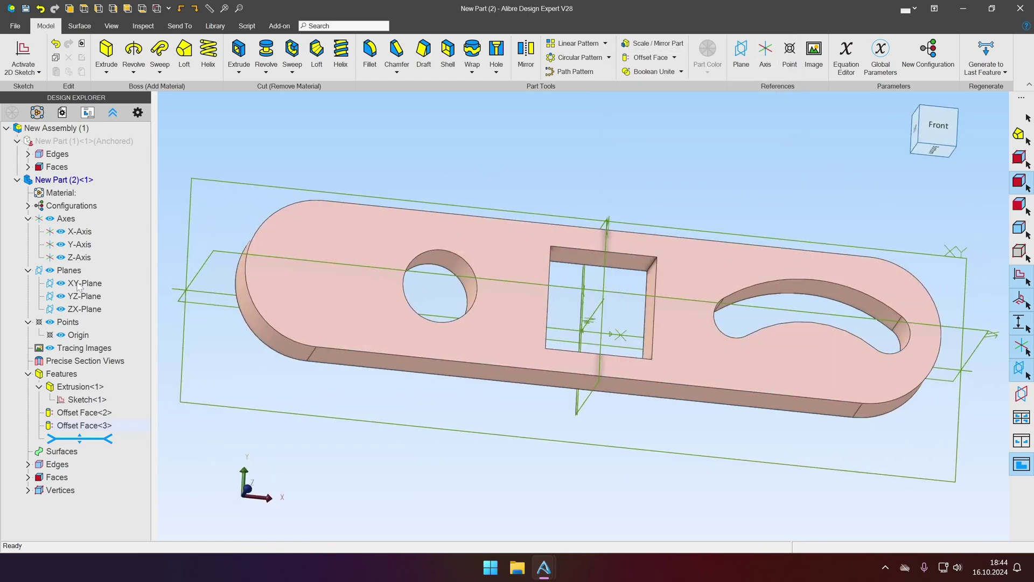
# Unhide New Part (1) and orbit around both plates to check the hole clearances
pyautogui.middleClick(94, 143)
pyautogui.moveTo(734, 228); pyautogui.dragTo(710, 196, button='right')
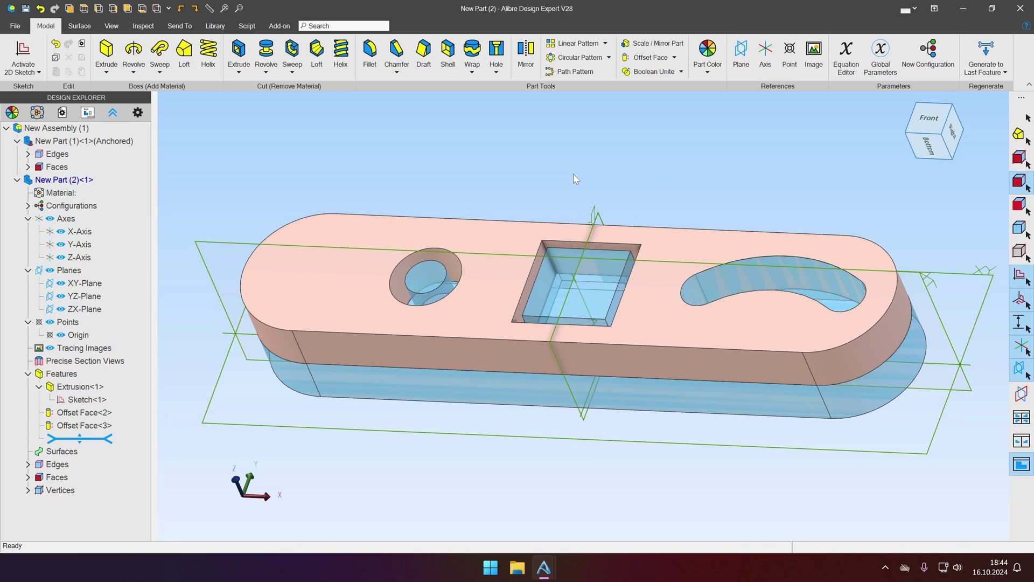
pyautogui.moveTo(459, 121); pyautogui.dragTo(479, 134, button='middle')
pyautogui.moveTo(479, 134); pyautogui.dragTo(484, 140, button='right')
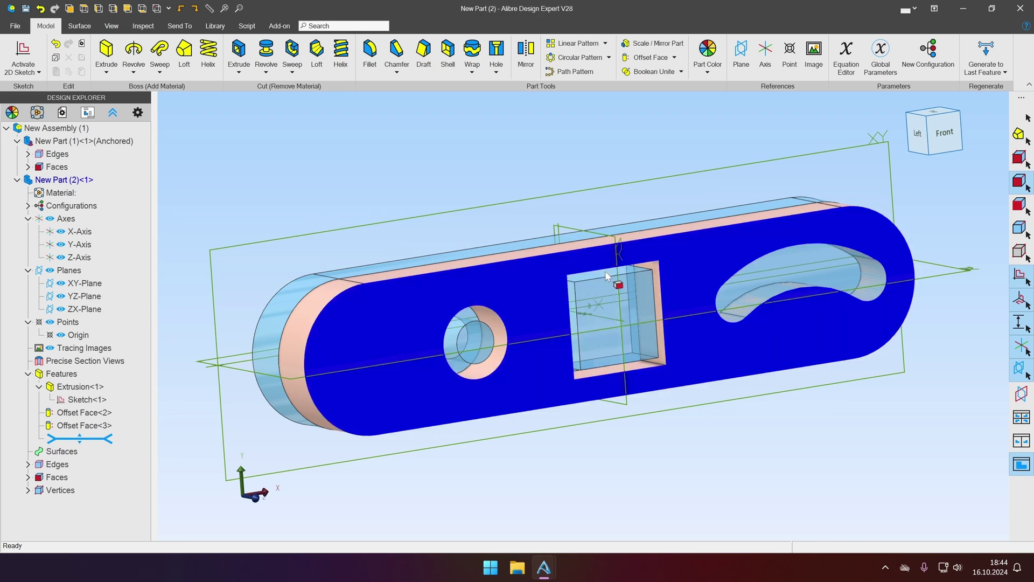
pyautogui.moveTo(399, 278); pyautogui.dragTo(627, 328, button='middle')
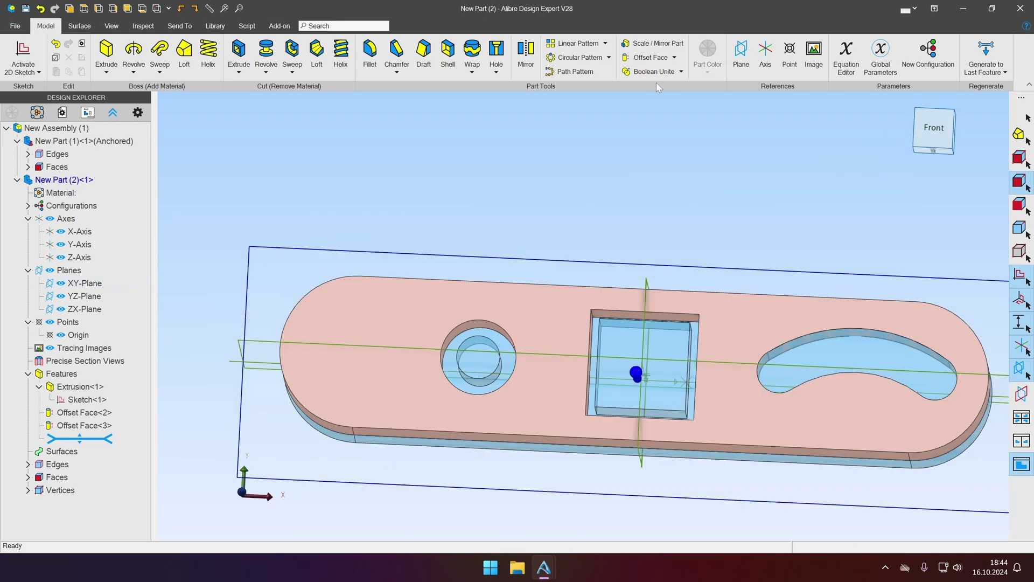
# Offset the square hole's top wall outward by -1.9 mm as Offset Face<4>
pyautogui.click(641, 57)
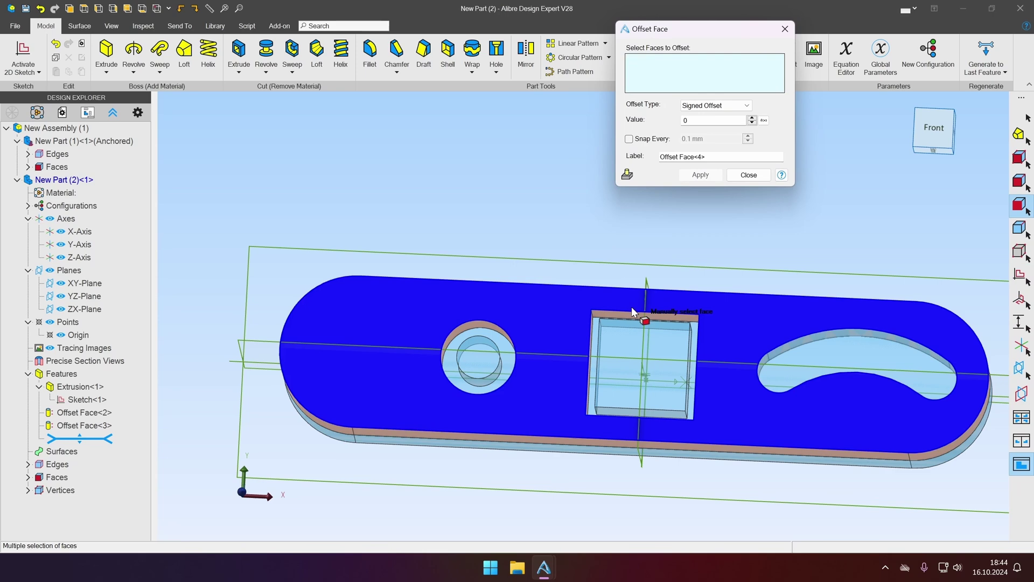
pyautogui.click(621, 319)
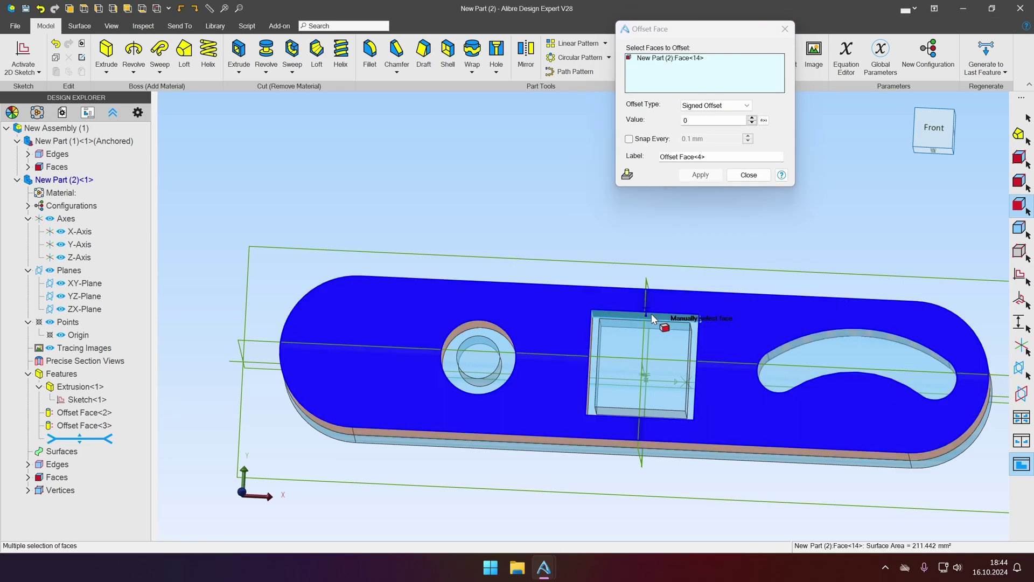
pyautogui.moveTo(647, 309); pyautogui.dragTo(647, 311)
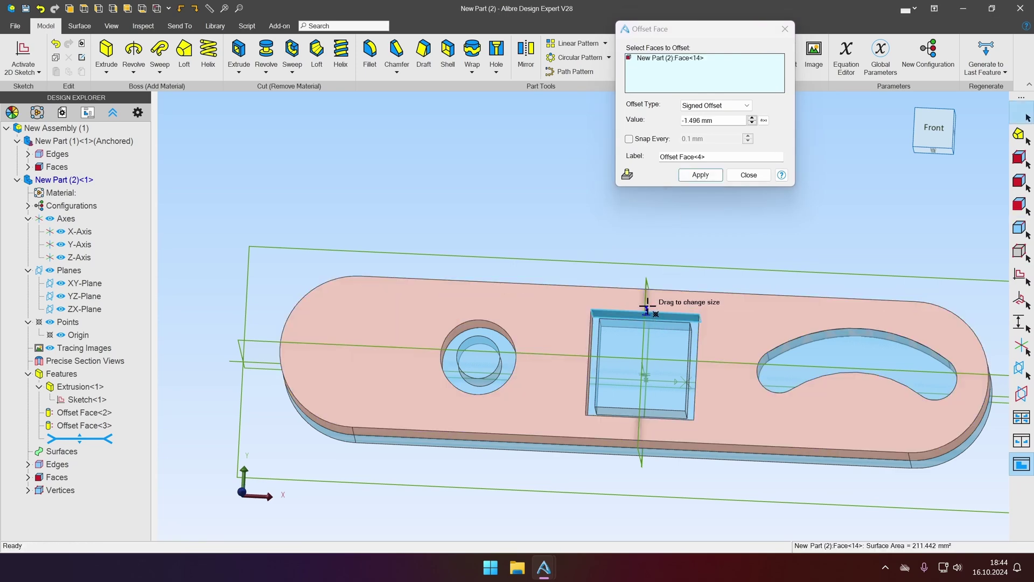
pyautogui.moveTo(648, 306); pyautogui.dragTo(648, 303)
pyautogui.click(706, 179)
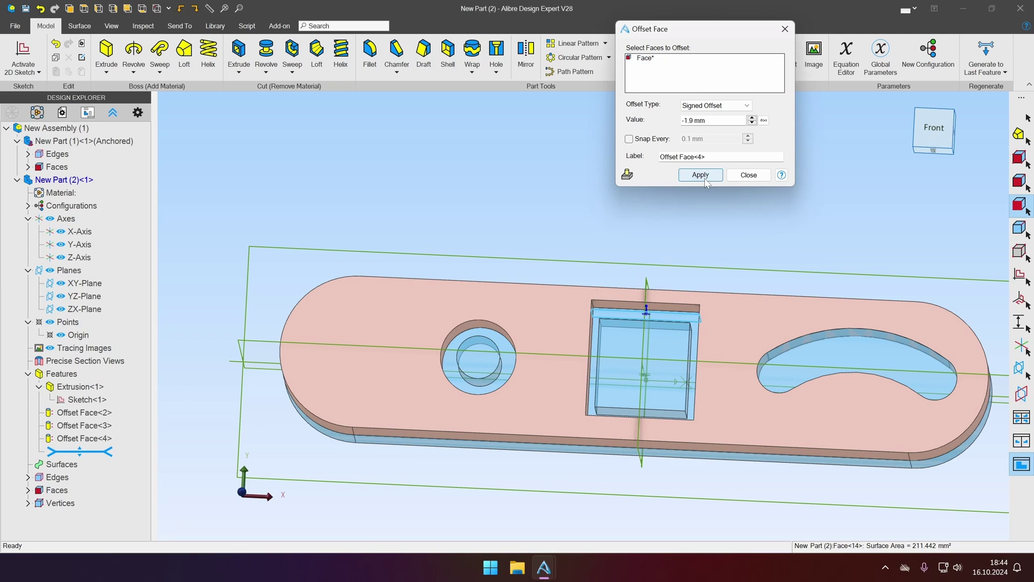
pyautogui.click(746, 175)
# Inspect the fit from below, then hide New Part (1) again
pyautogui.moveTo(721, 211); pyautogui.dragTo(697, 217, button='middle')
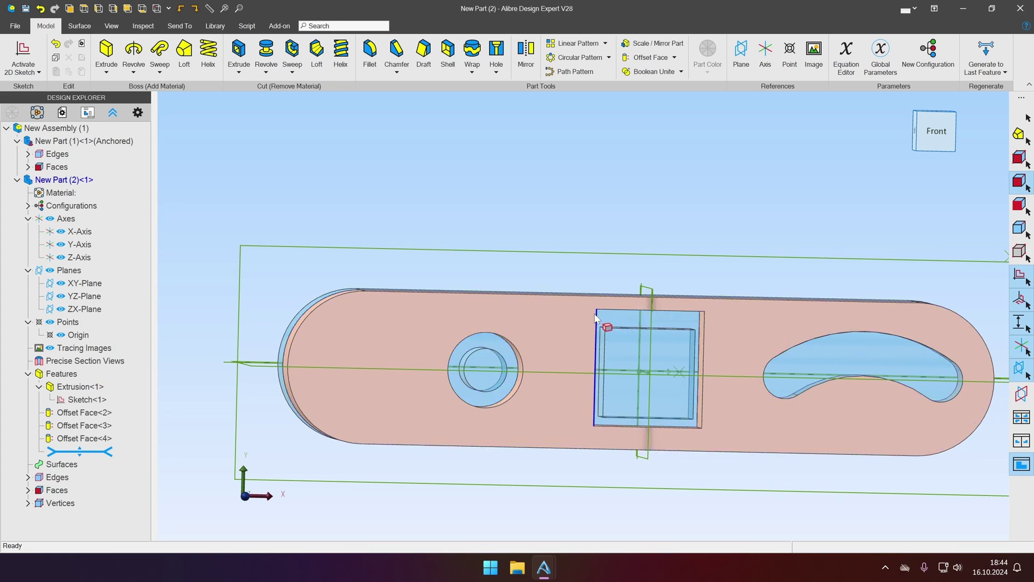
pyautogui.moveTo(708, 237); pyautogui.dragTo(704, 202, button='middle')
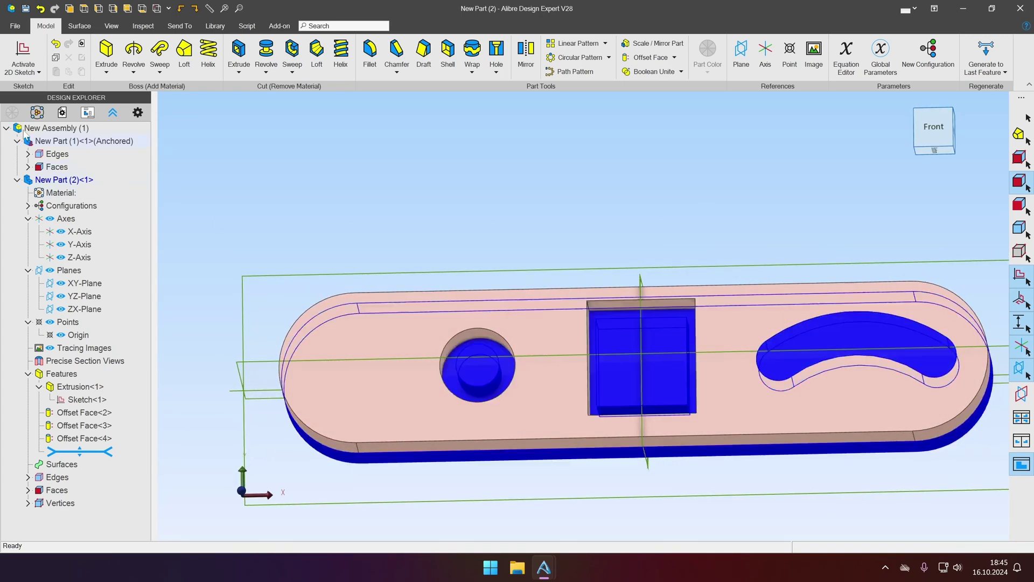
pyautogui.click(81, 144)
pyautogui.hotkey('ctrl', 'h')
pyautogui.moveTo(517, 186); pyautogui.dragTo(487, 237, button='middle')
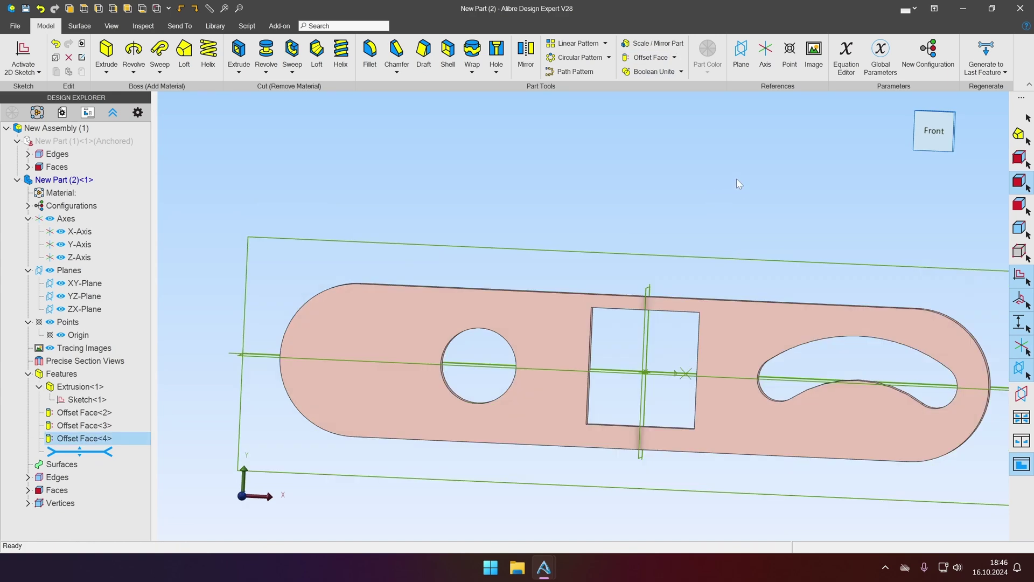
pyautogui.moveTo(737, 179); pyautogui.dragTo(731, 176, button='middle')
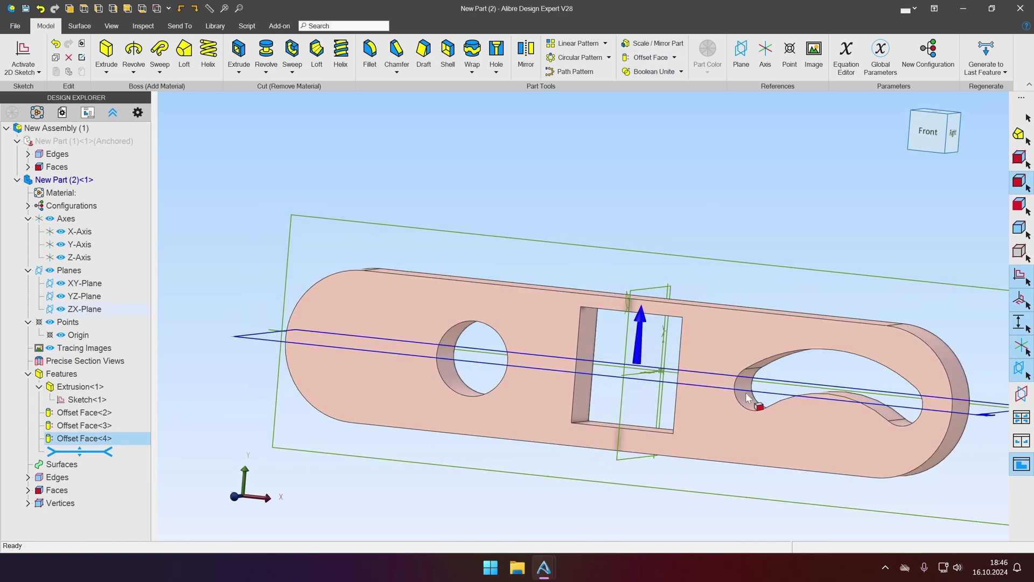
pyautogui.click(650, 58)
pyautogui.click(757, 384)
pyautogui.moveTo(775, 380); pyautogui.dragTo(844, 287, button='middle')
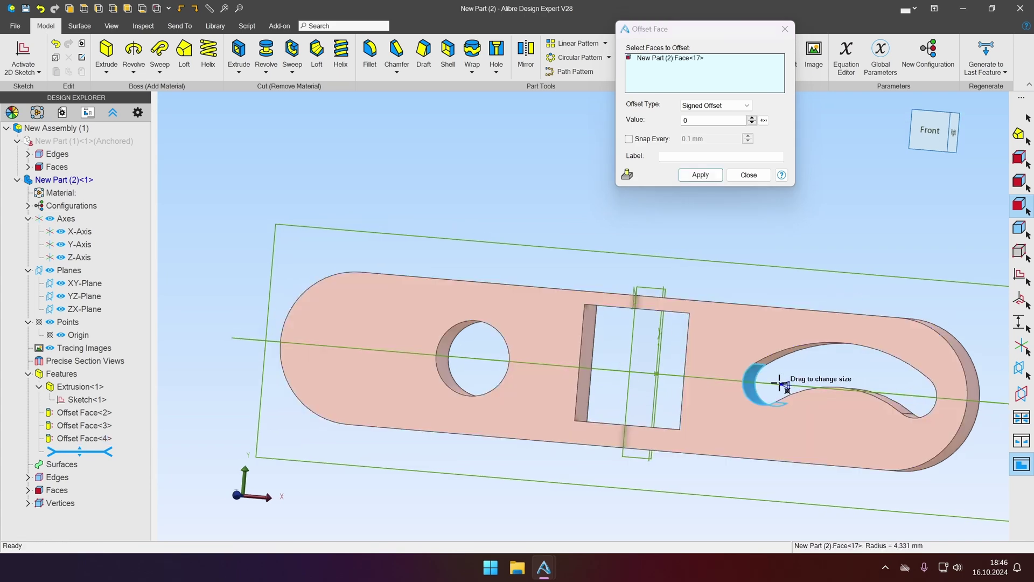
pyautogui.moveTo(779, 384); pyautogui.dragTo(757, 384)
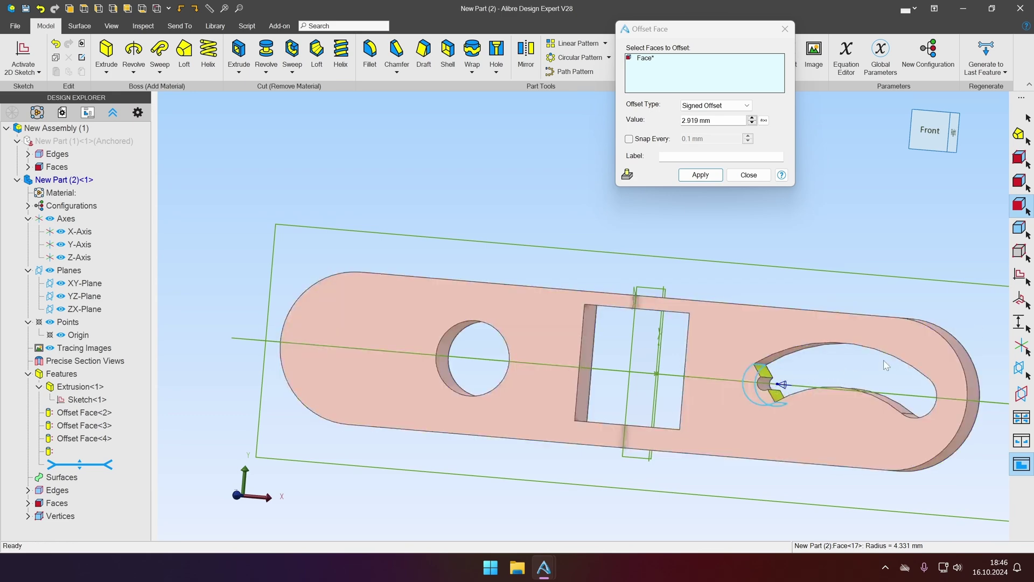
pyautogui.moveTo(790, 294); pyautogui.dragTo(812, 300, button='middle')
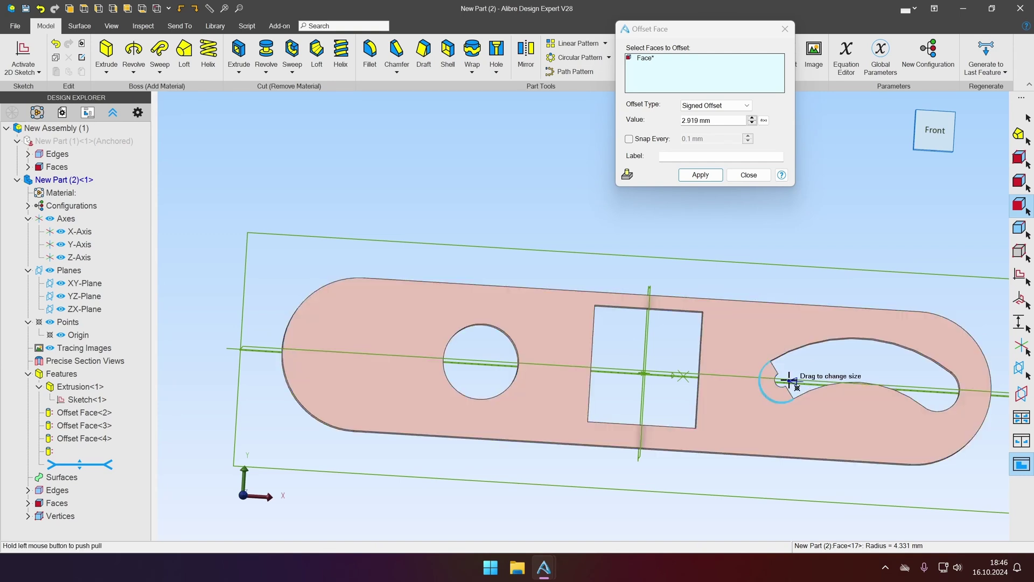
pyautogui.moveTo(789, 381); pyautogui.dragTo(743, 377)
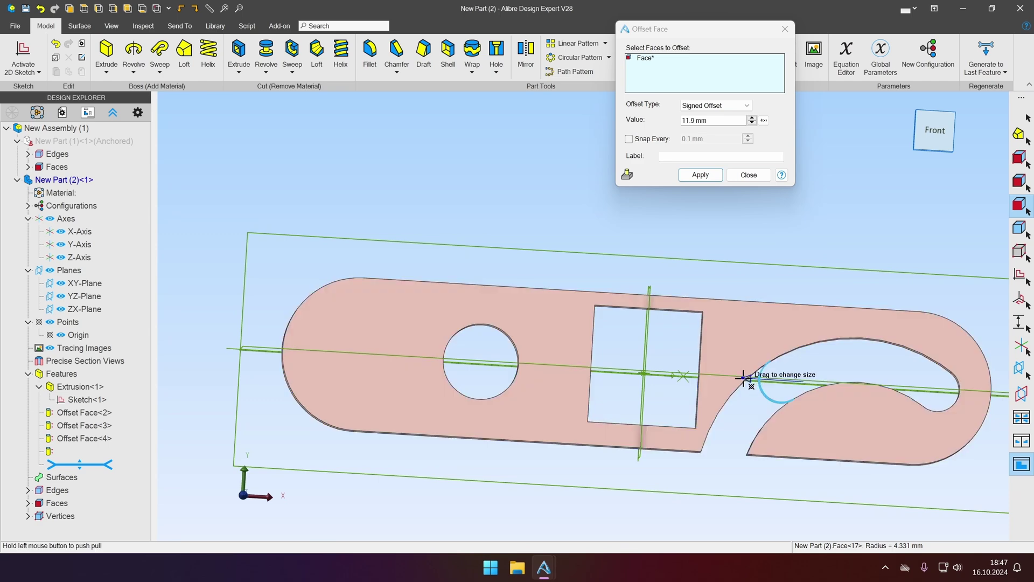
pyautogui.moveTo(780, 379); pyautogui.dragTo(785, 379)
pyautogui.moveTo(787, 378); pyautogui.dragTo(814, 335, button='middle')
pyautogui.moveTo(775, 401); pyautogui.dragTo(795, 379, button='middle')
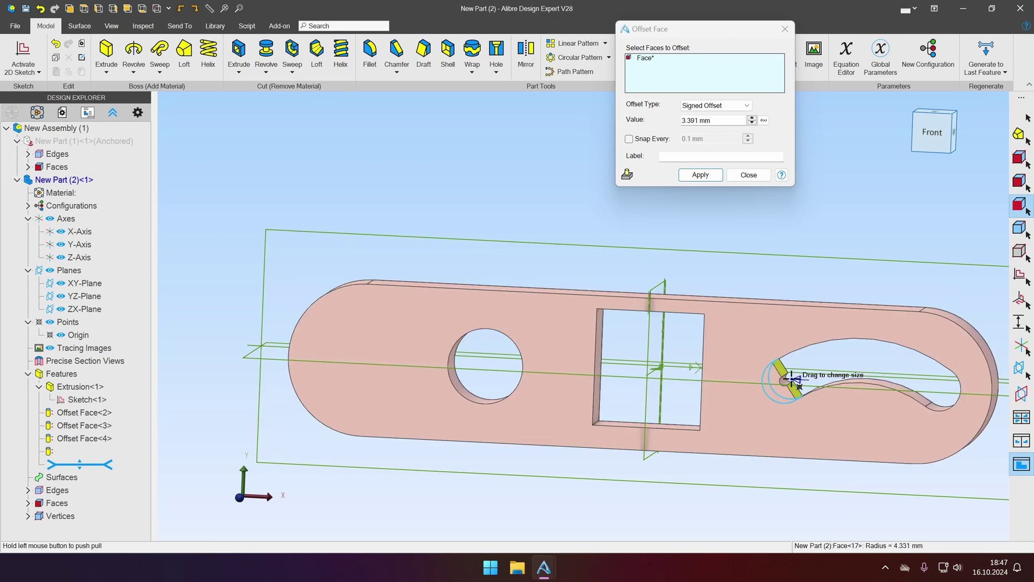
pyautogui.moveTo(792, 378); pyautogui.dragTo(821, 379)
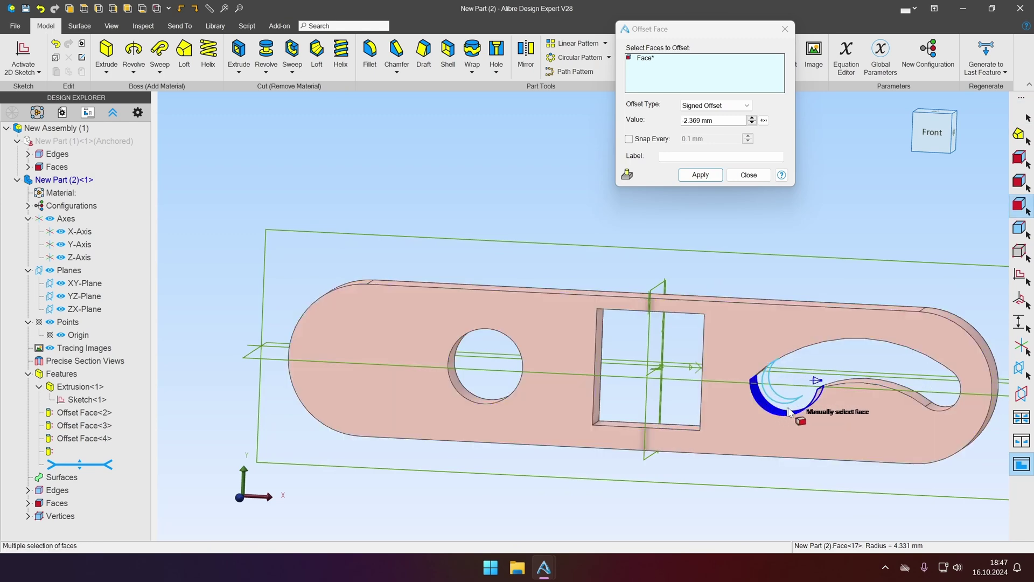
pyautogui.moveTo(819, 381); pyautogui.dragTo(860, 382)
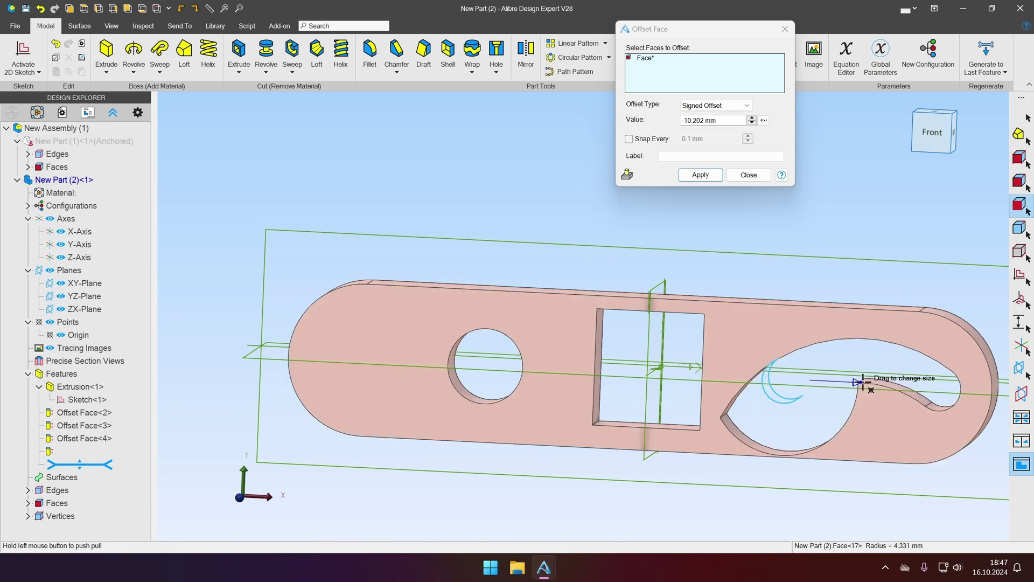
pyautogui.moveTo(860, 382); pyautogui.dragTo(903, 385)
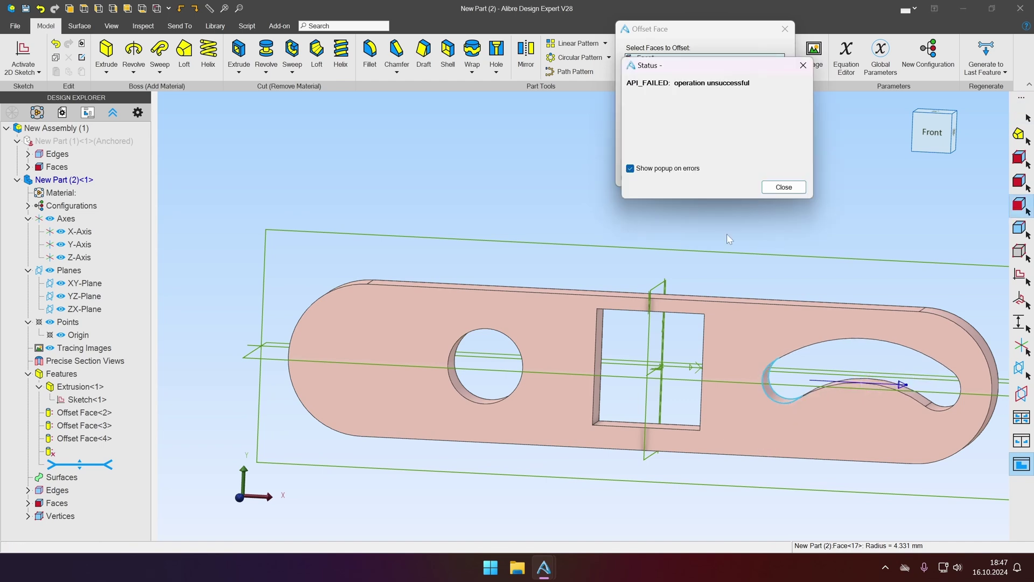
pyautogui.click(785, 188)
pyautogui.moveTo(843, 331); pyautogui.dragTo(845, 348, button='middle')
pyautogui.press('o')
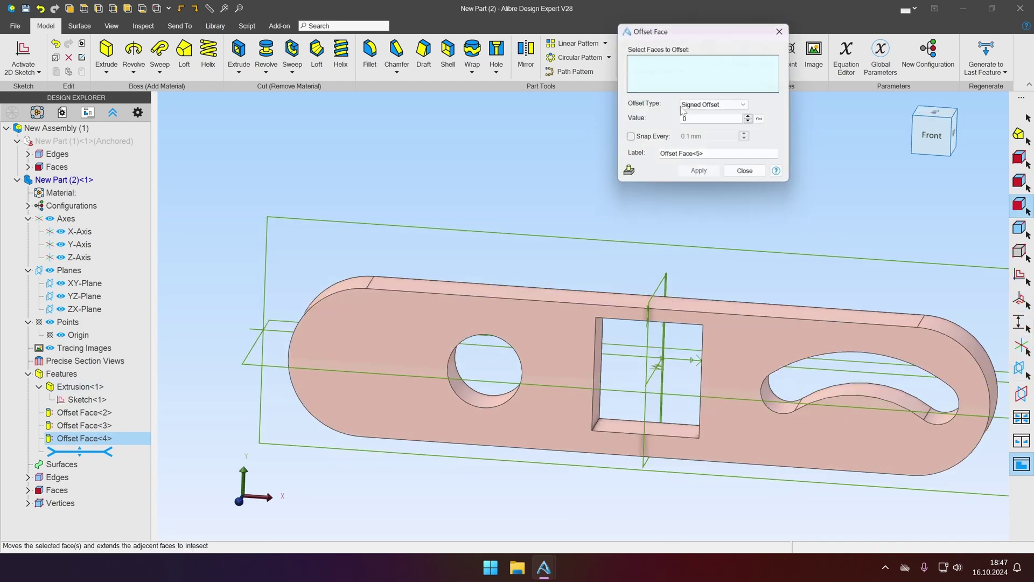
pyautogui.click(862, 392)
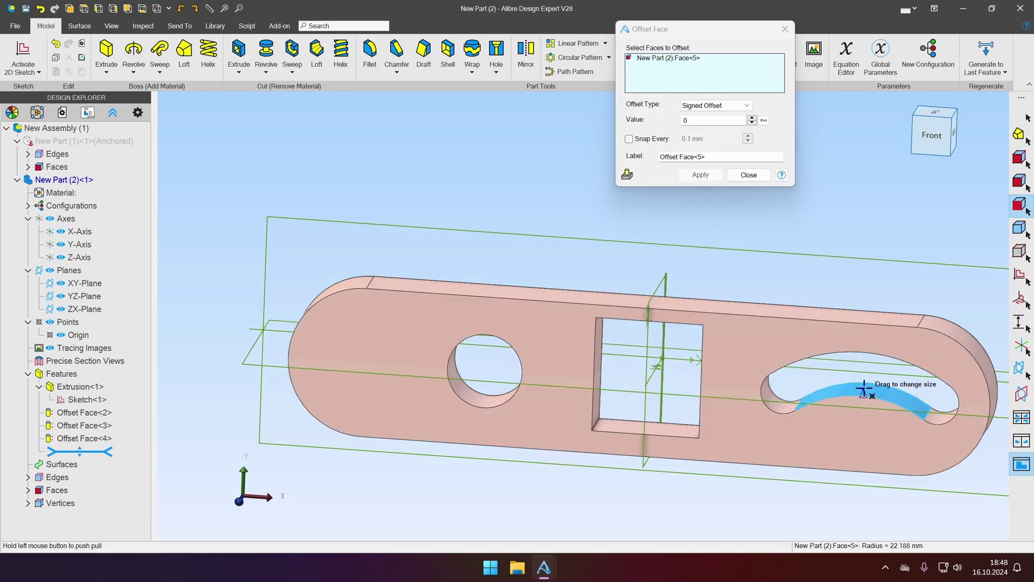
pyautogui.moveTo(865, 390); pyautogui.dragTo(863, 372)
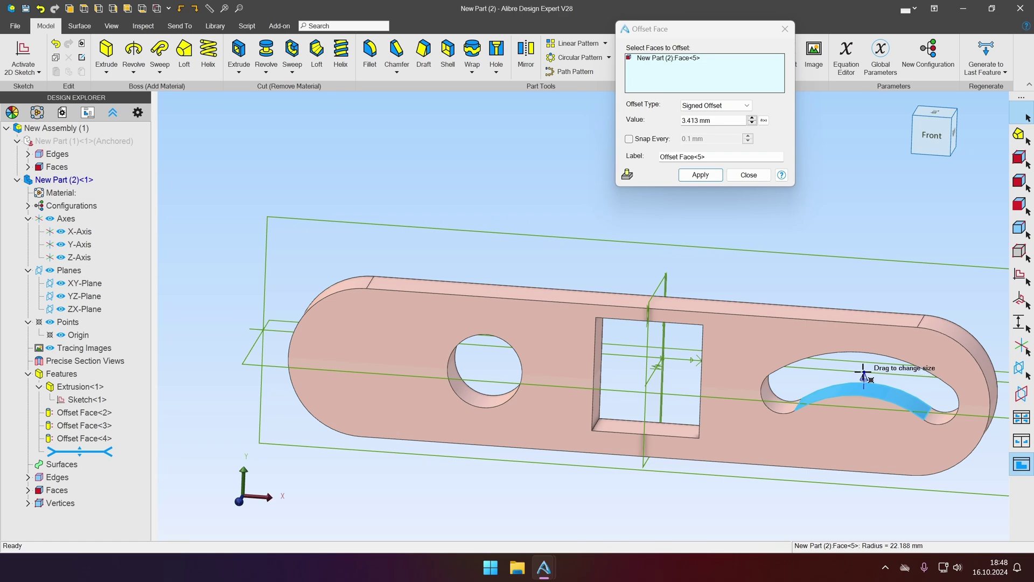
pyautogui.press('Return')
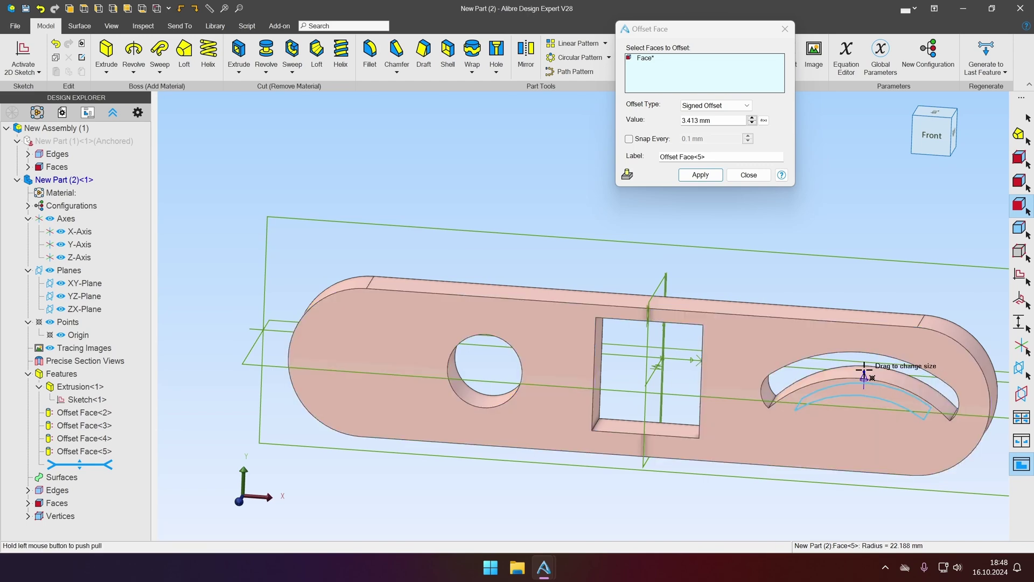
pyautogui.moveTo(864, 372); pyautogui.dragTo(860, 425)
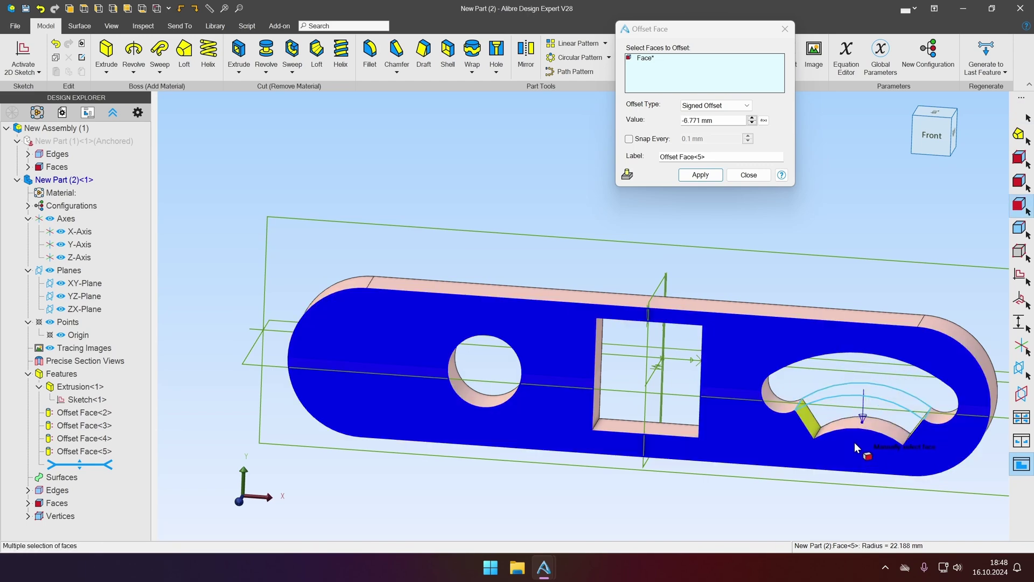
pyautogui.moveTo(892, 276); pyautogui.dragTo(856, 270, button='middle')
pyautogui.press('Escape')
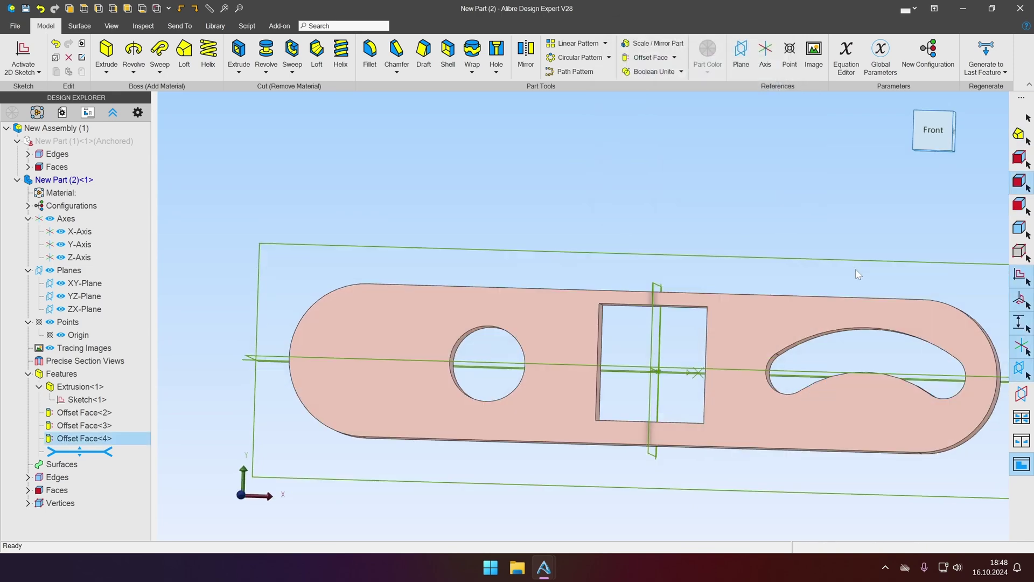
# Offset the kidney slot's four inner faces outward with a negative offset and apply
pyautogui.click(645, 63)
pyautogui.moveTo(808, 328); pyautogui.dragTo(769, 243, button='right')
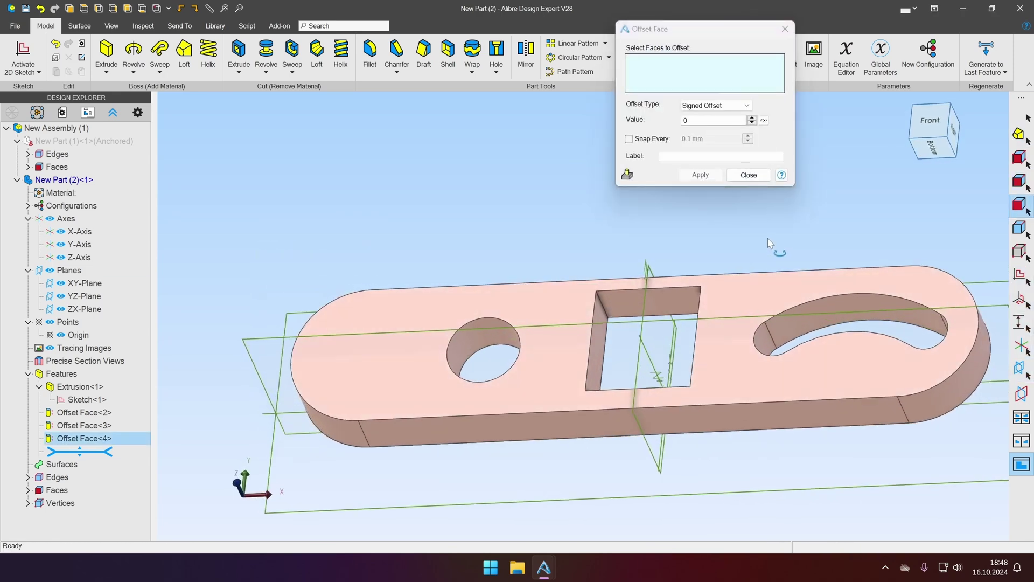
pyautogui.click(764, 341)
pyautogui.click(821, 323)
pyautogui.moveTo(821, 323); pyautogui.dragTo(897, 267, button='right')
pyautogui.click(918, 253)
pyautogui.click(876, 276)
pyautogui.moveTo(701, 280); pyautogui.dragTo(536, 279, button='right')
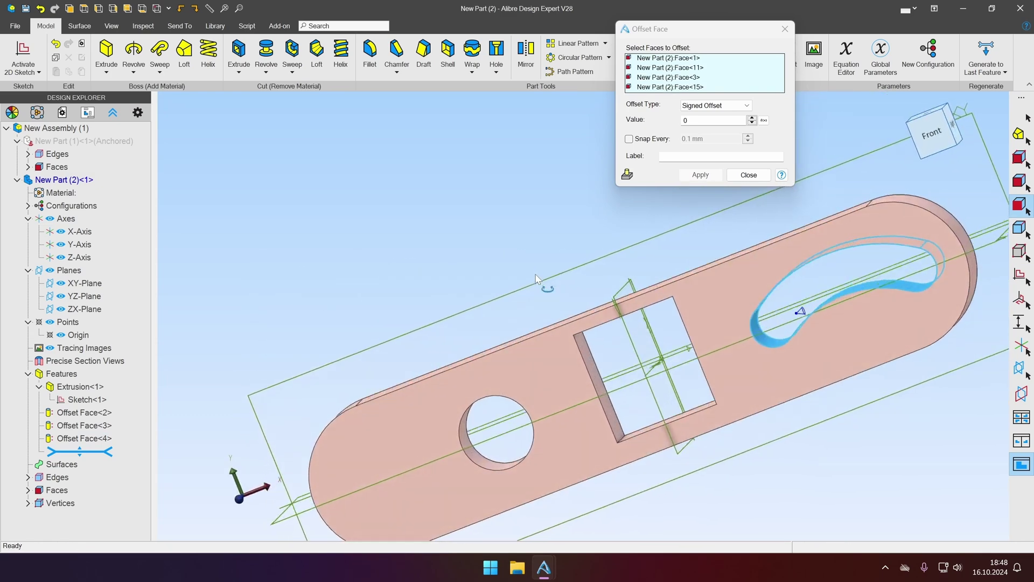
pyautogui.moveTo(796, 314); pyautogui.dragTo(804, 312)
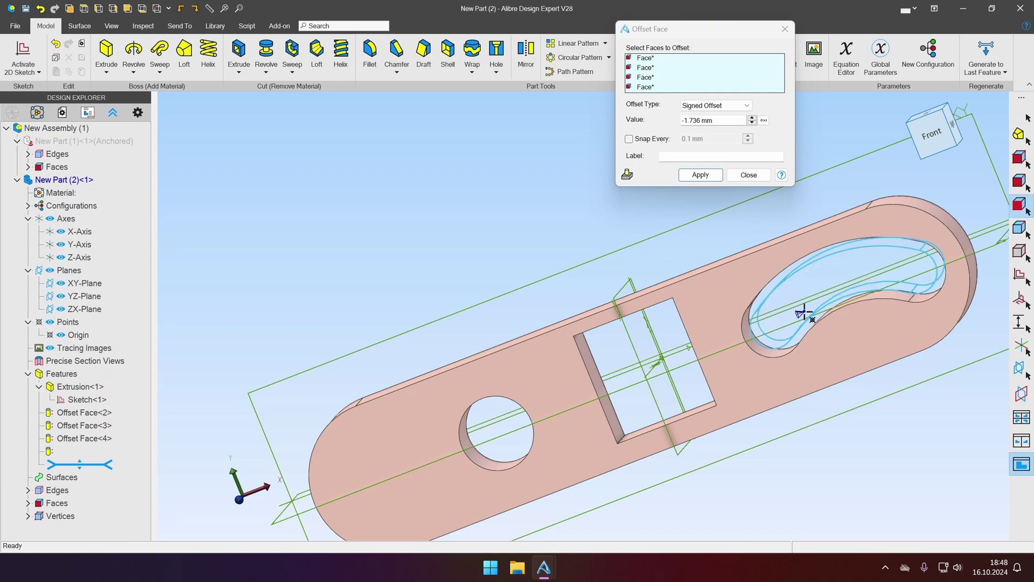
pyautogui.click(701, 174)
pyautogui.click(749, 174)
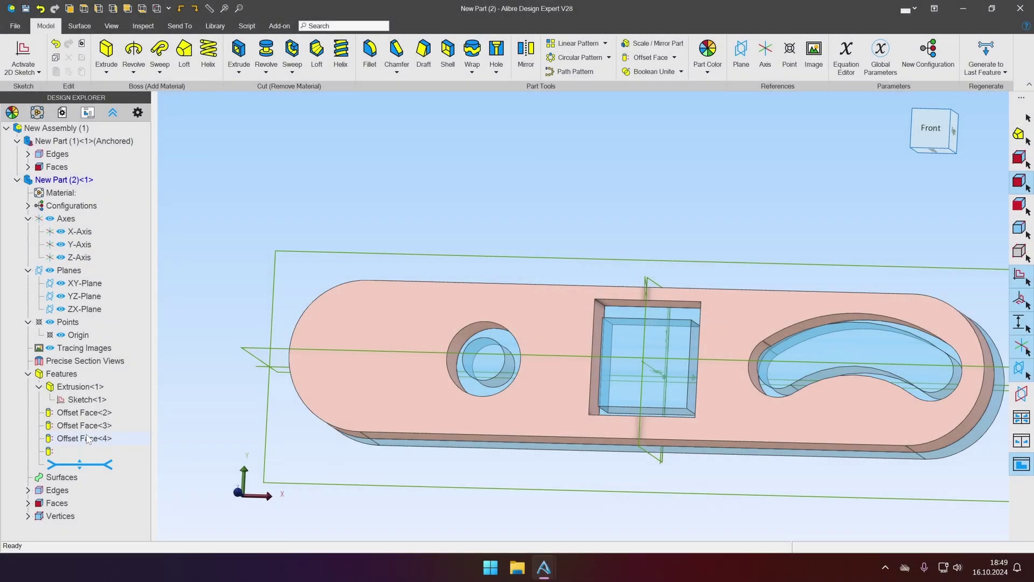
# Roll back the tree and reopen Offset Face<4>, changing its offset from -1.9 mm to -1.653 mm
pyautogui.click(82, 427)
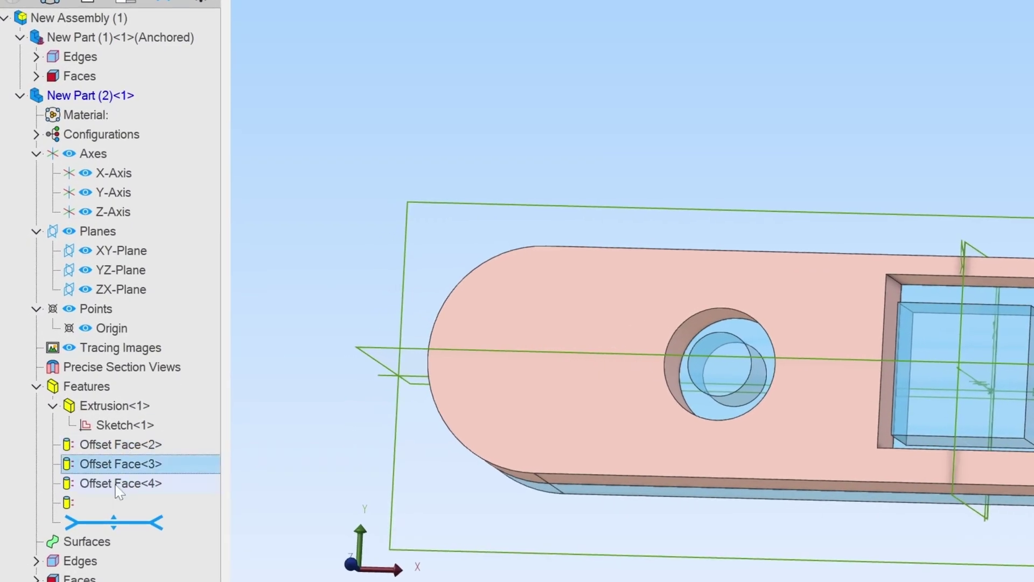
pyautogui.click(118, 483)
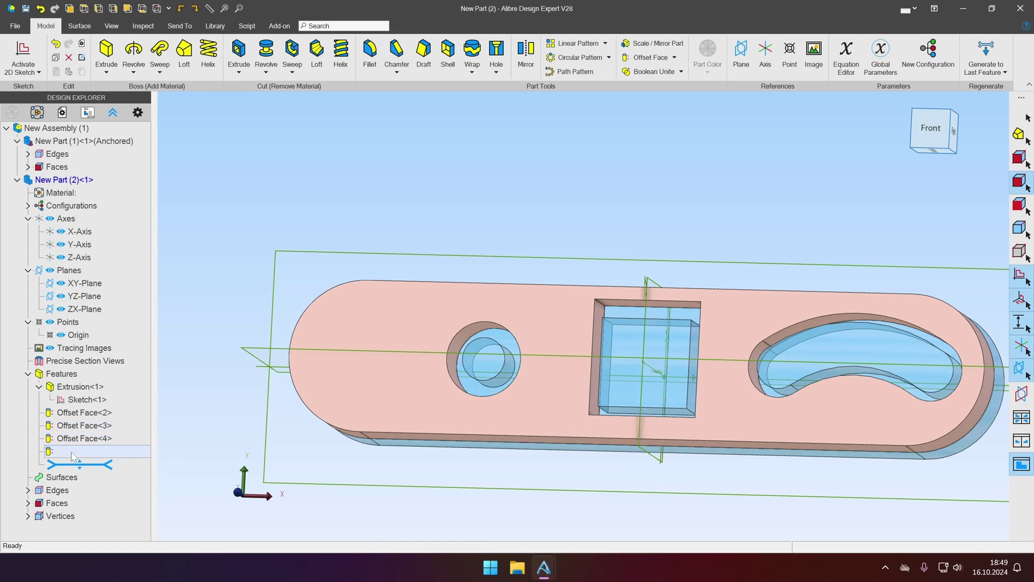
pyautogui.moveTo(80, 464); pyautogui.dragTo(79, 451)
pyautogui.rightClick(82, 439)
pyautogui.click(104, 448)
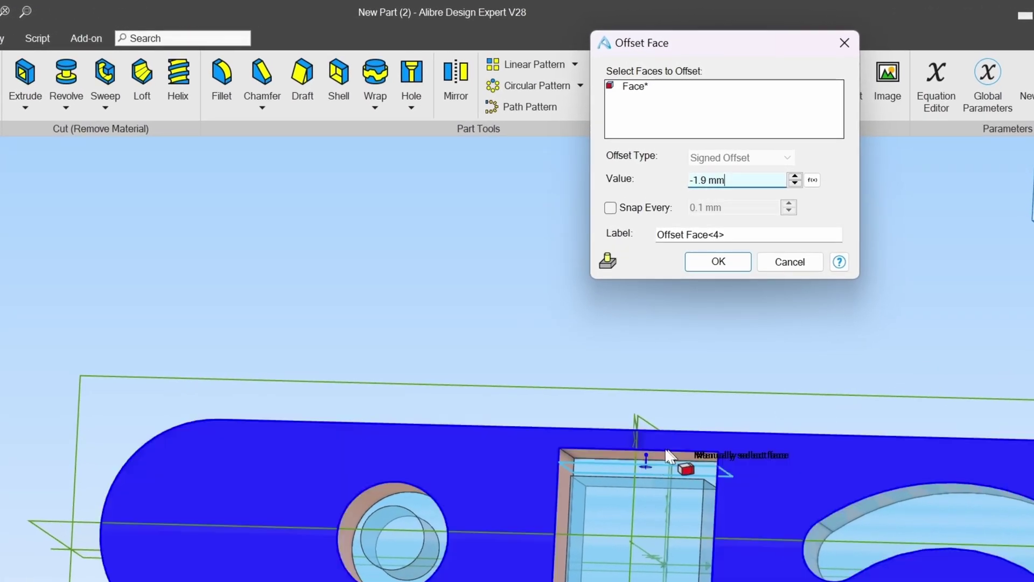
pyautogui.moveTo(646, 456); pyautogui.dragTo(647, 458)
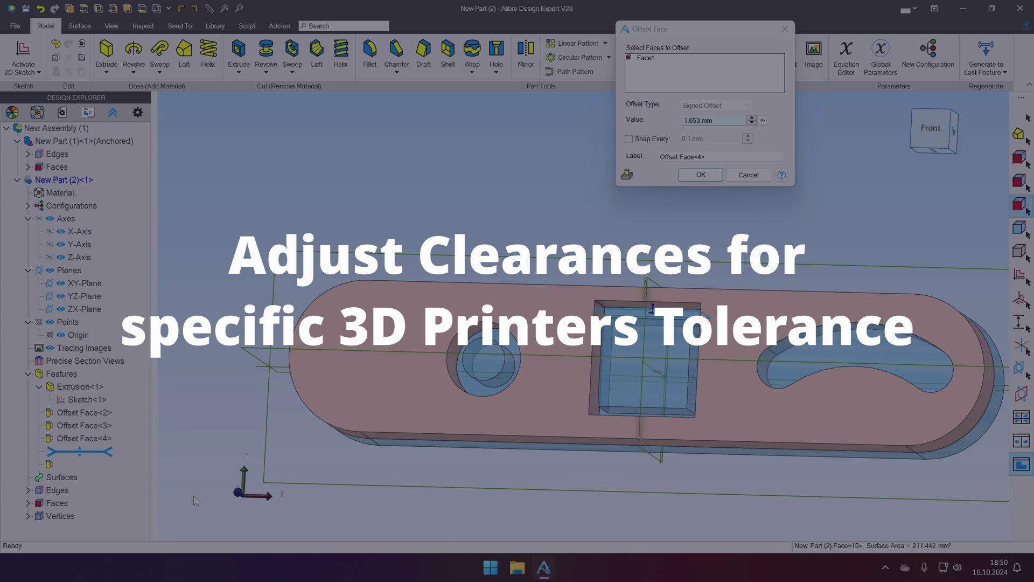
# Confirm the -1.653 mm offset for Offset Face<4>
pyautogui.press('Return')
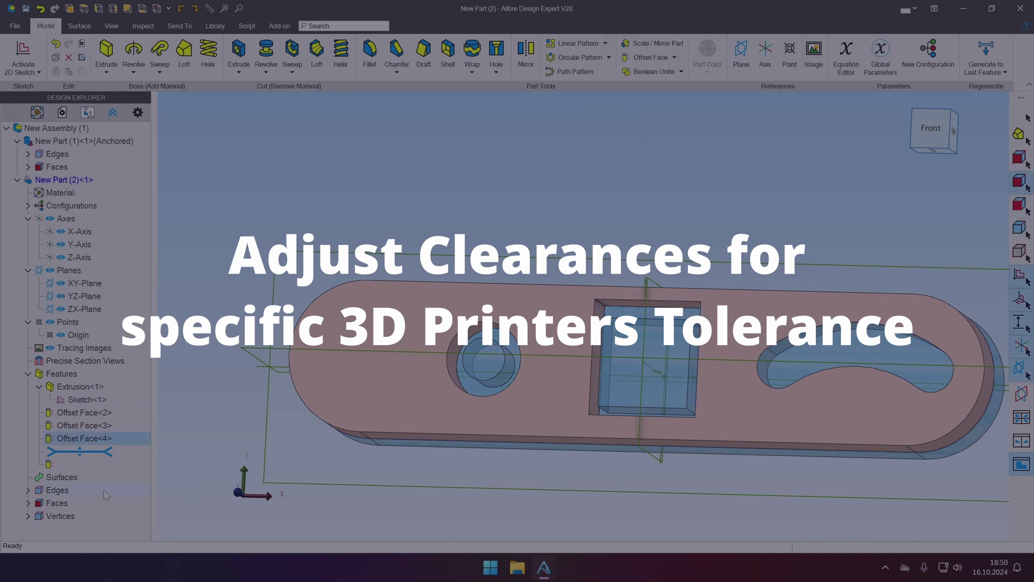